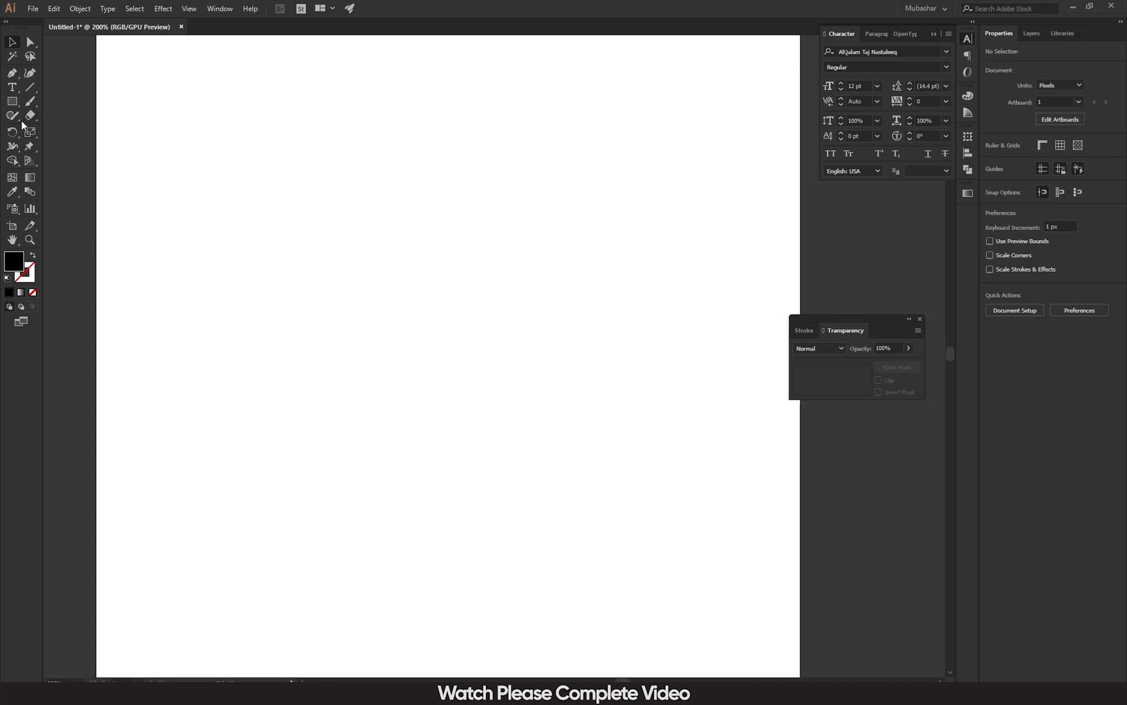
Type the first Urdu name as a 12 pt AlQalam Taj Nastaleeq text line on the artboard.
{"action": "left_click", "coordinate": [12, 87]}
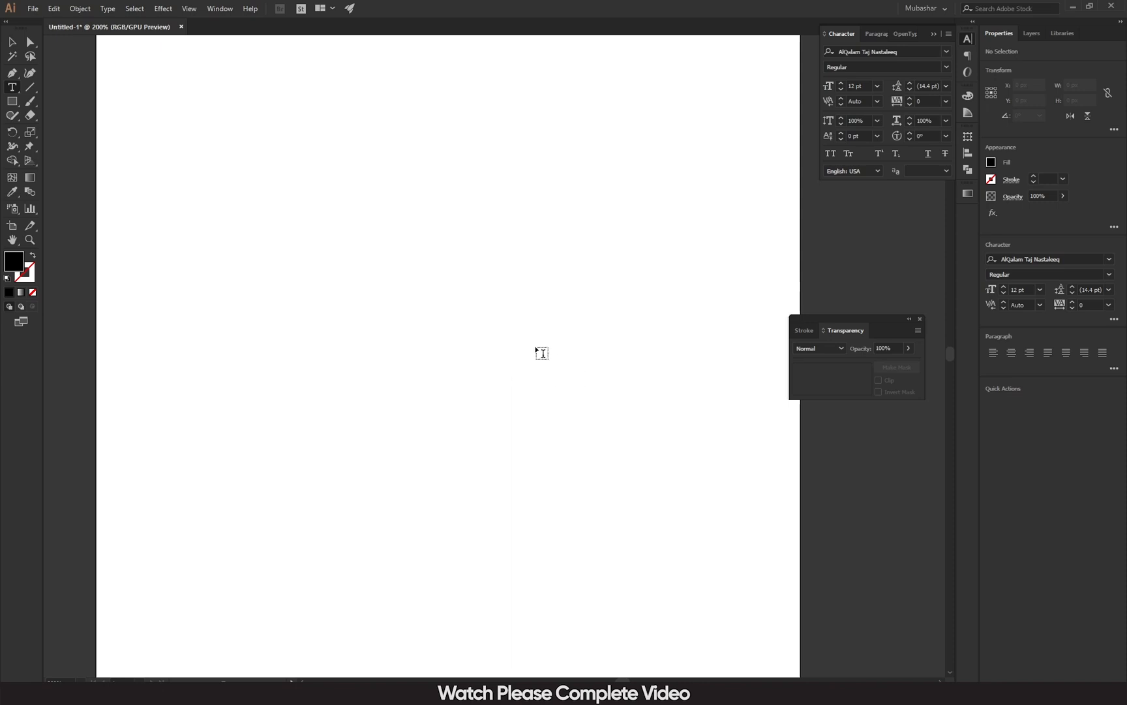
{"action": "left_click", "coordinate": [536, 346]}
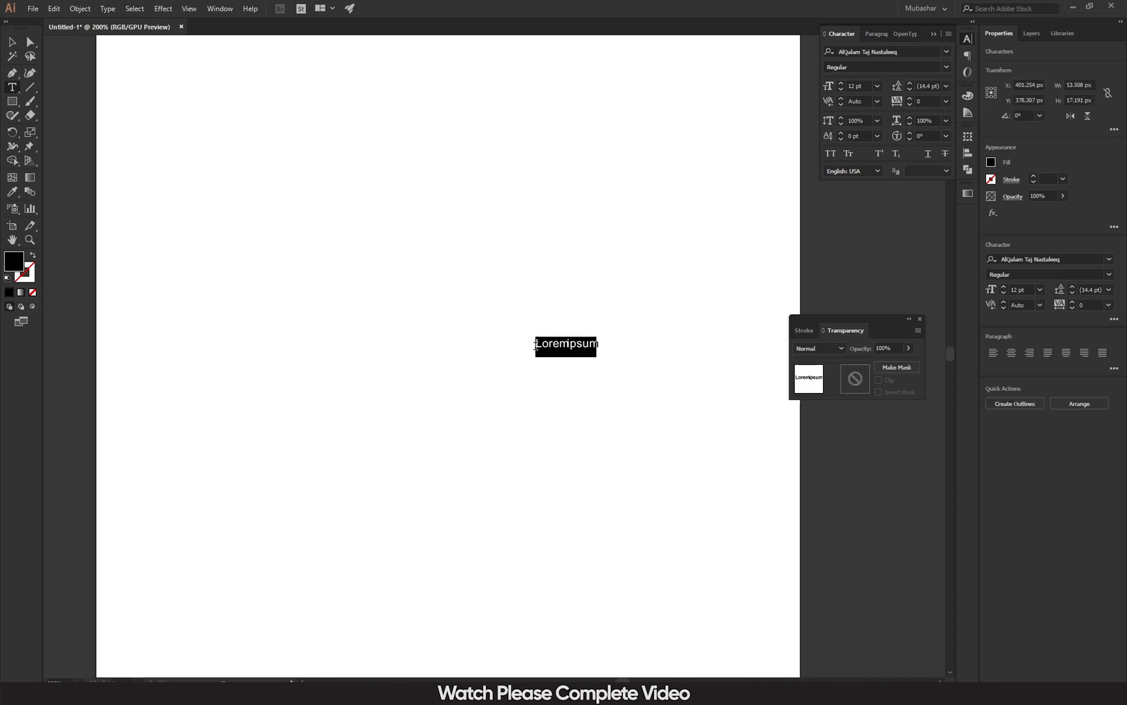
{"action": "type", "text": "ا"}
{"action": "key", "text": "BackSpace"}
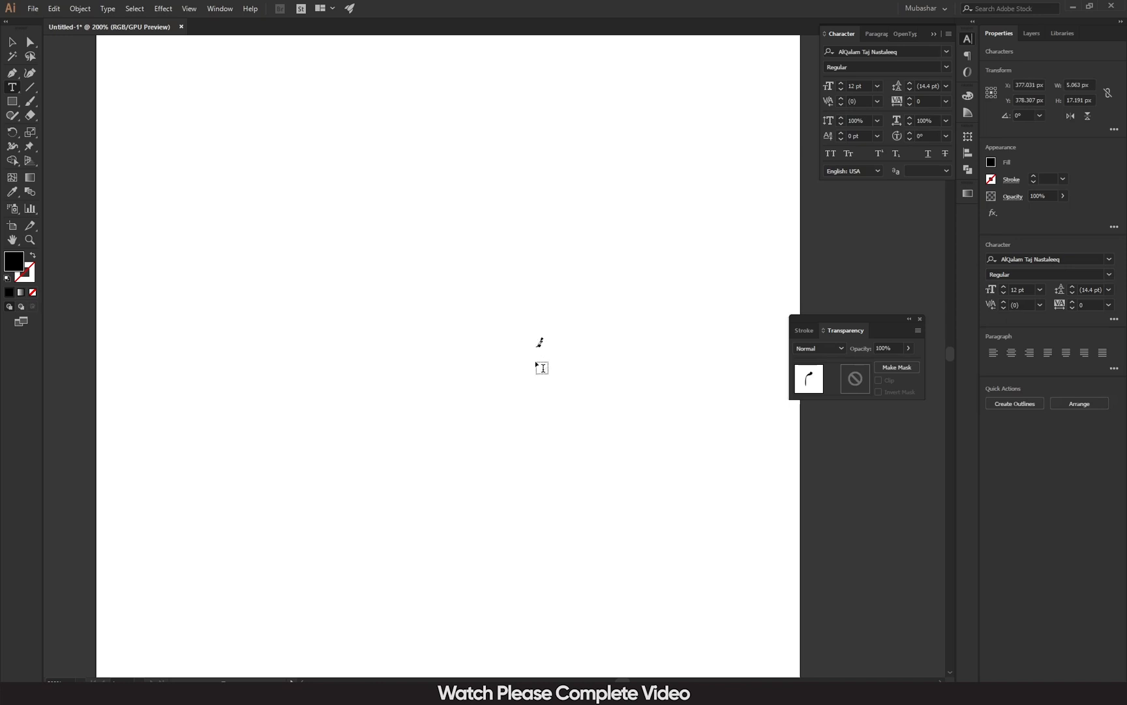
Alt-drag a copy of the name and enlarge the copy to about 37.62 pt.
{"action": "left_click", "coordinate": [12, 42]}
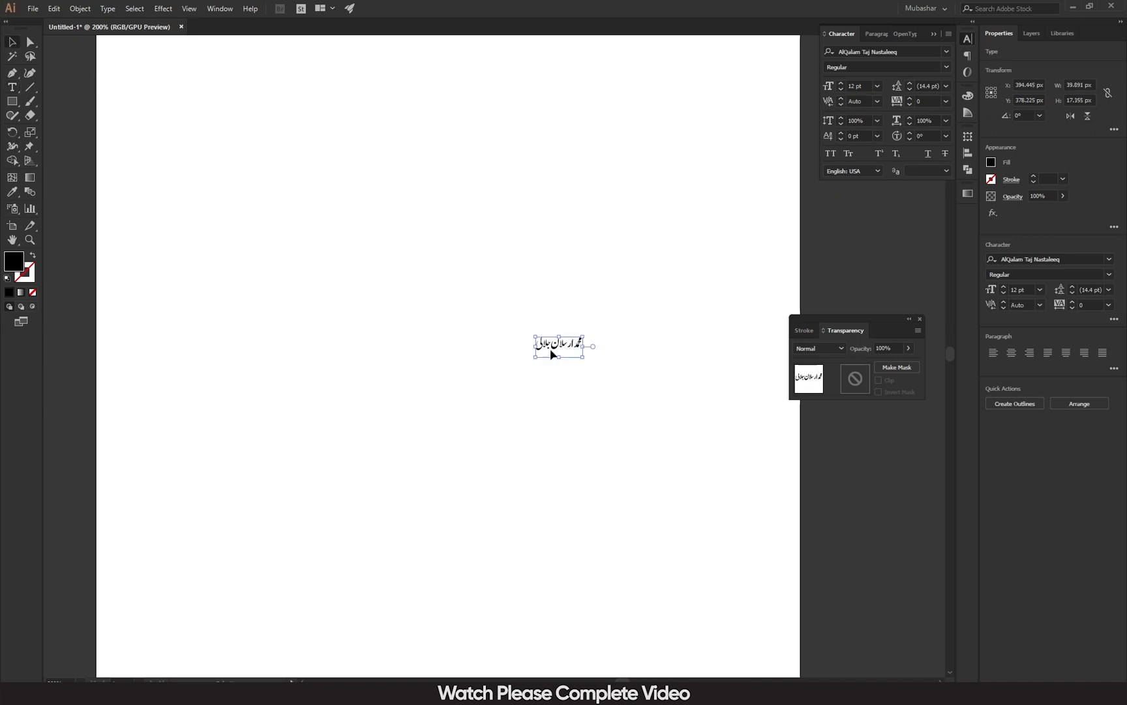
{"action": "left_click_drag", "start_coordinate": [558, 355], "coordinate": [380, 297]}
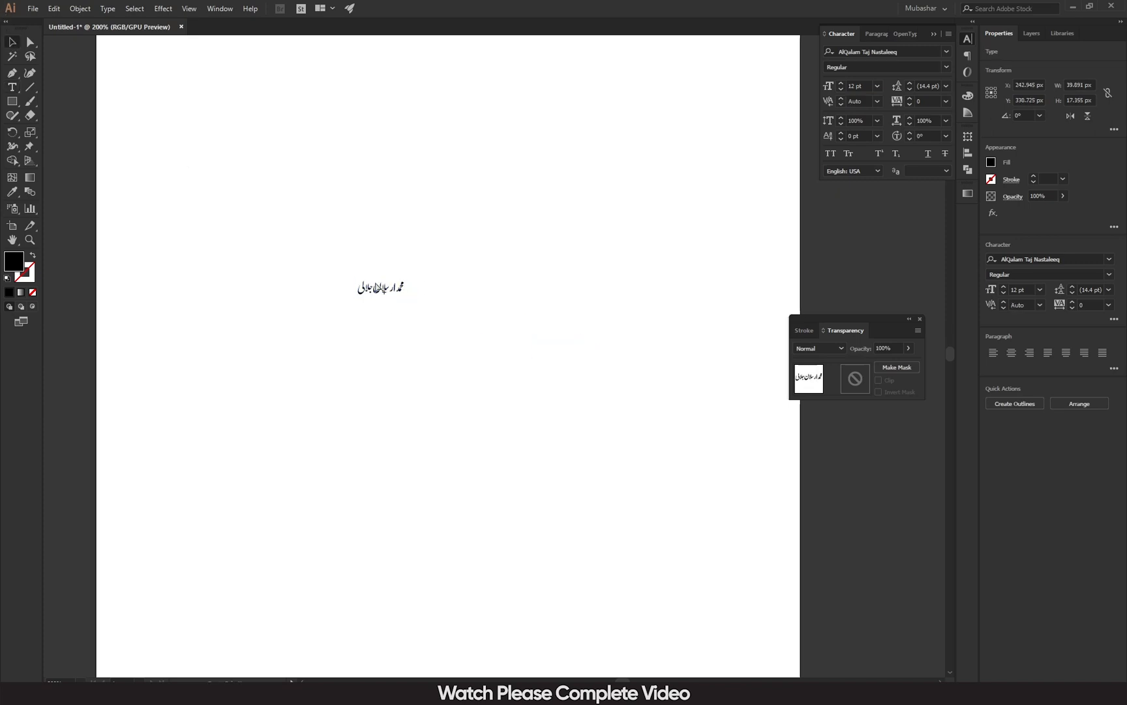
{"action": "left_click_drag", "start_coordinate": [380, 298], "coordinate": [733, 366]}
{"action": "left_click_drag", "start_coordinate": [480, 414], "coordinate": [523, 453]}
Retype the copy's middle word to form the second name and move it up-right.
{"action": "key", "text": "t"}
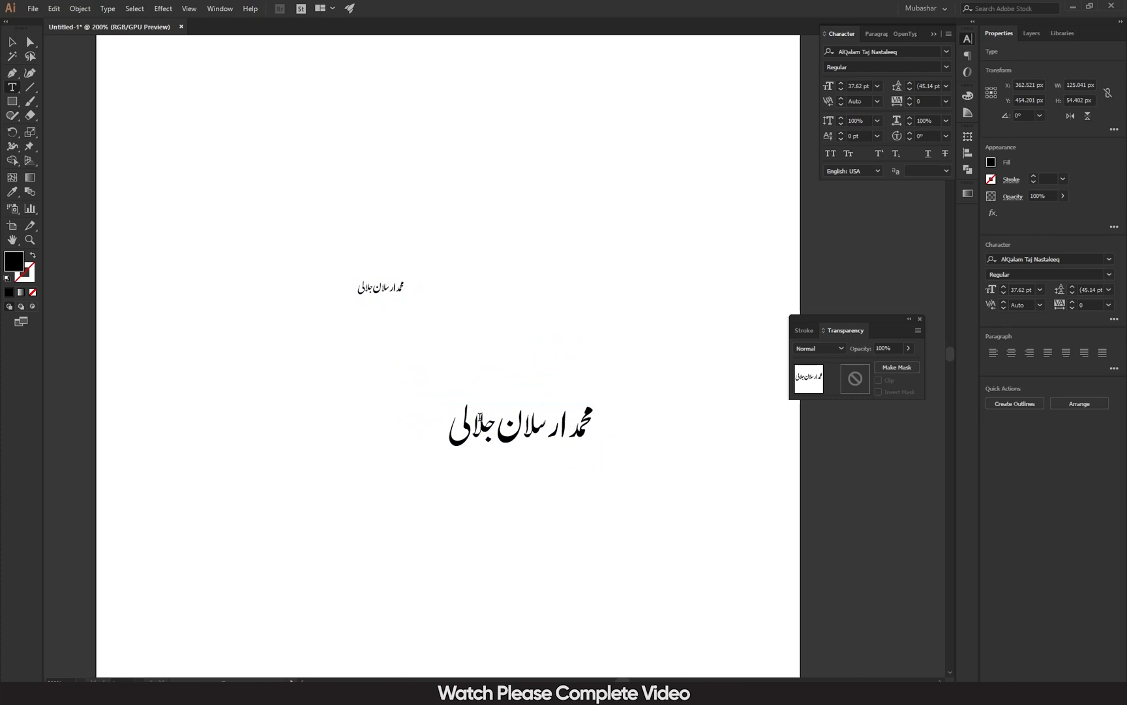
{"action": "left_click_drag", "start_coordinate": [464, 421], "coordinate": [572, 431]}
{"action": "key", "text": "BackSpace"}
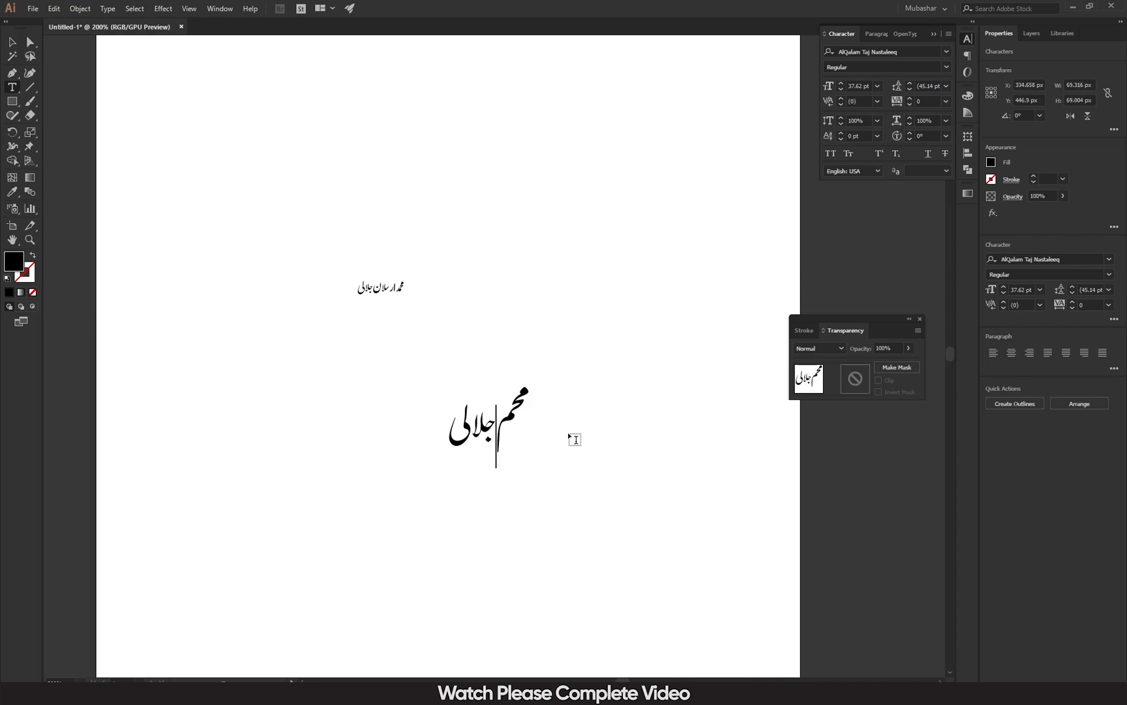
{"action": "key", "text": "BackSpace"}
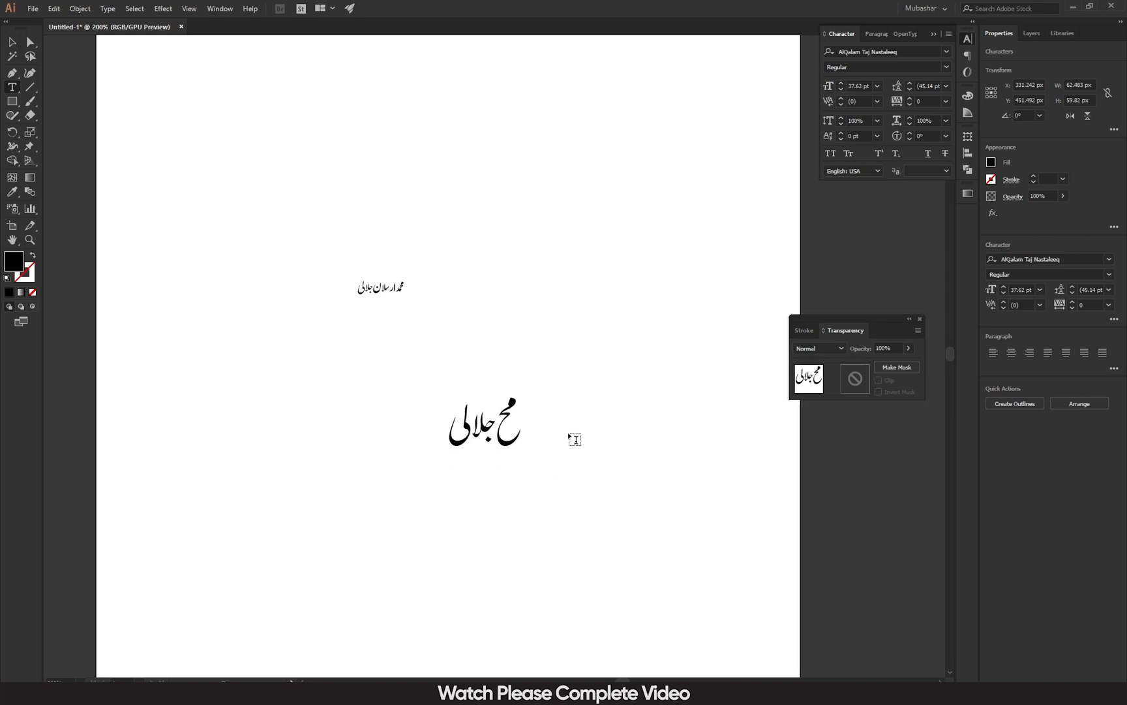
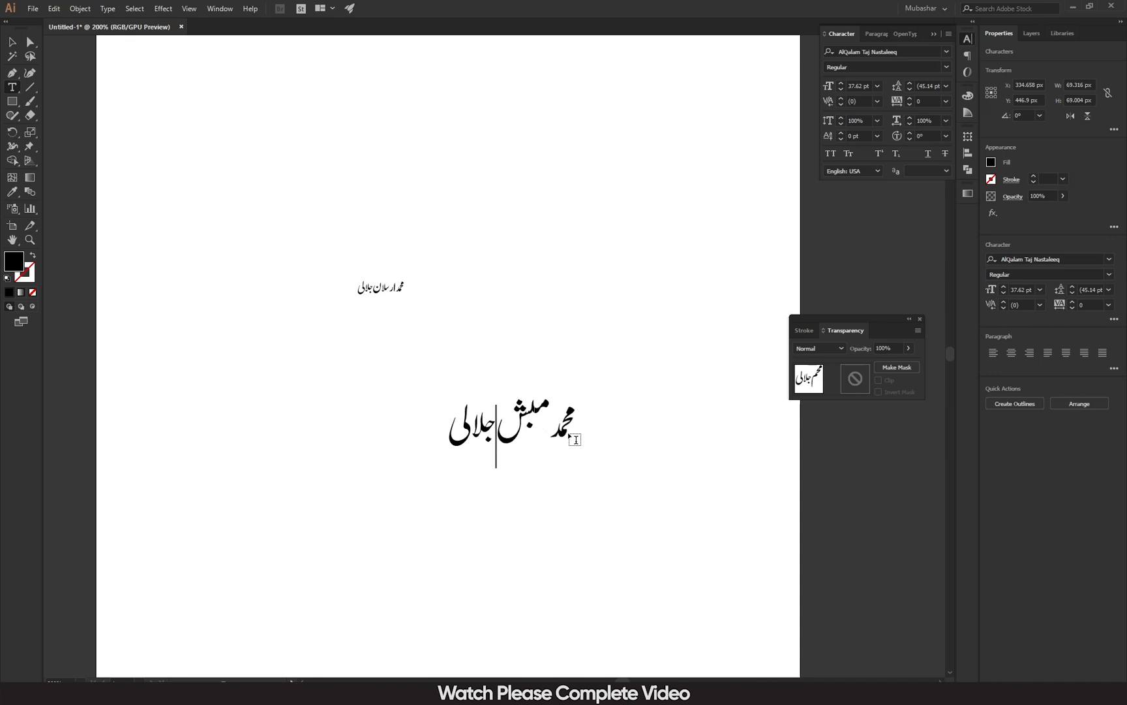
{"action": "left_click", "coordinate": [11, 42]}
{"action": "left_click_drag", "start_coordinate": [468, 417], "coordinate": [529, 268]}
Scale the small first name up to 75.21 pt and place it below the second name.
{"action": "left_click", "coordinate": [400, 293]}
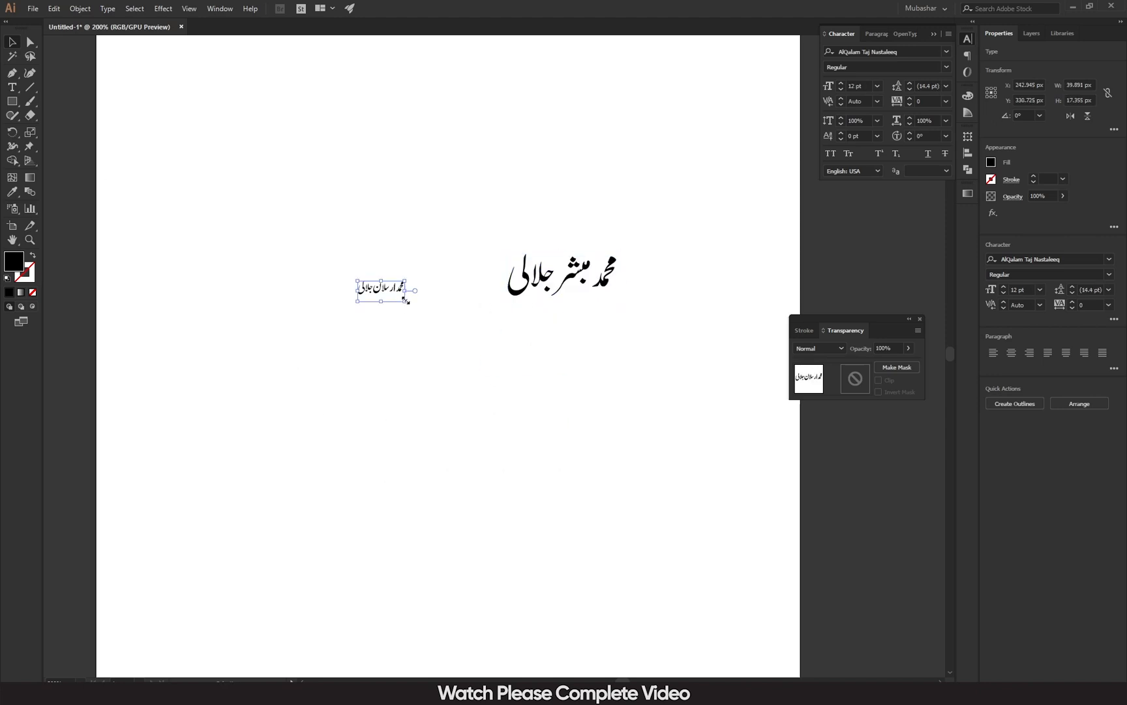
{"action": "left_click_drag", "start_coordinate": [409, 303], "coordinate": [649, 641]}
{"action": "left_click_drag", "start_coordinate": [499, 354], "coordinate": [396, 428]}
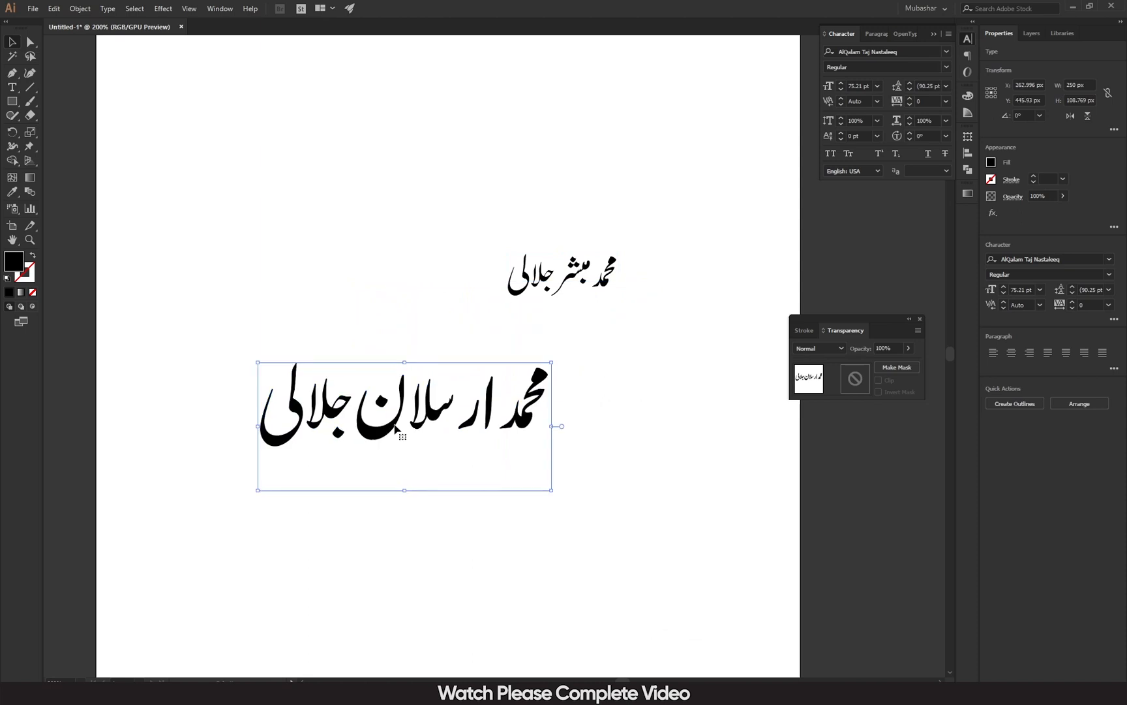
{"action": "left_click_drag", "start_coordinate": [389, 427], "coordinate": [389, 413]}
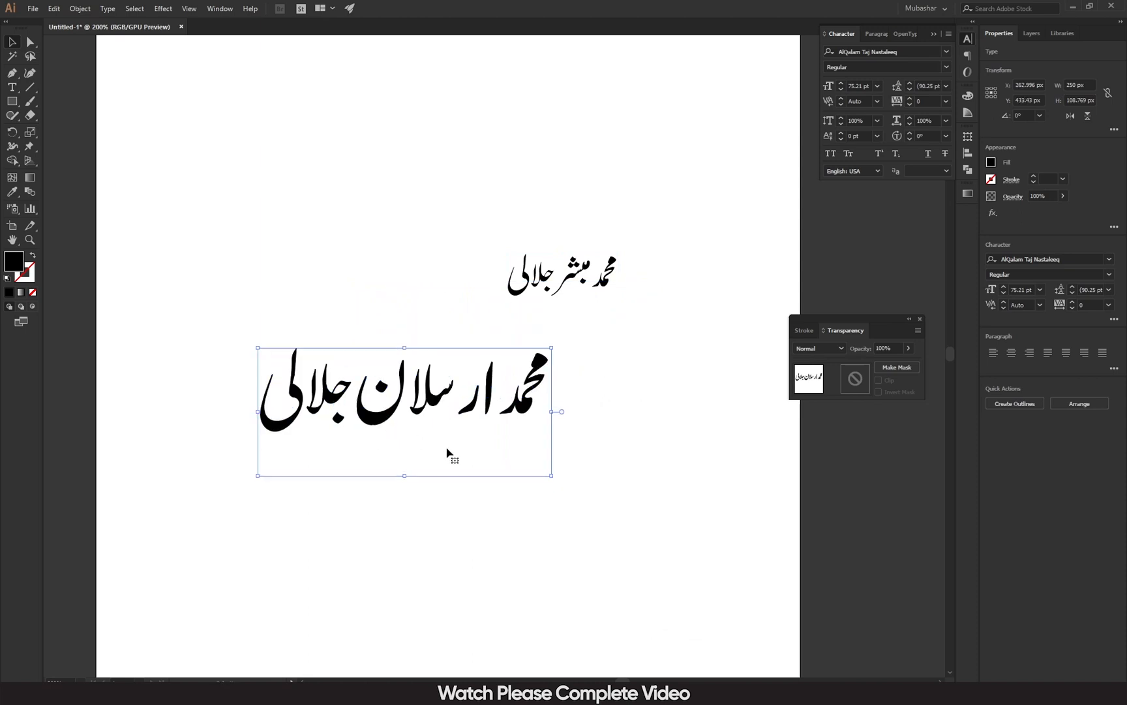
{"action": "left_click_drag", "start_coordinate": [503, 377], "coordinate": [482, 365]}
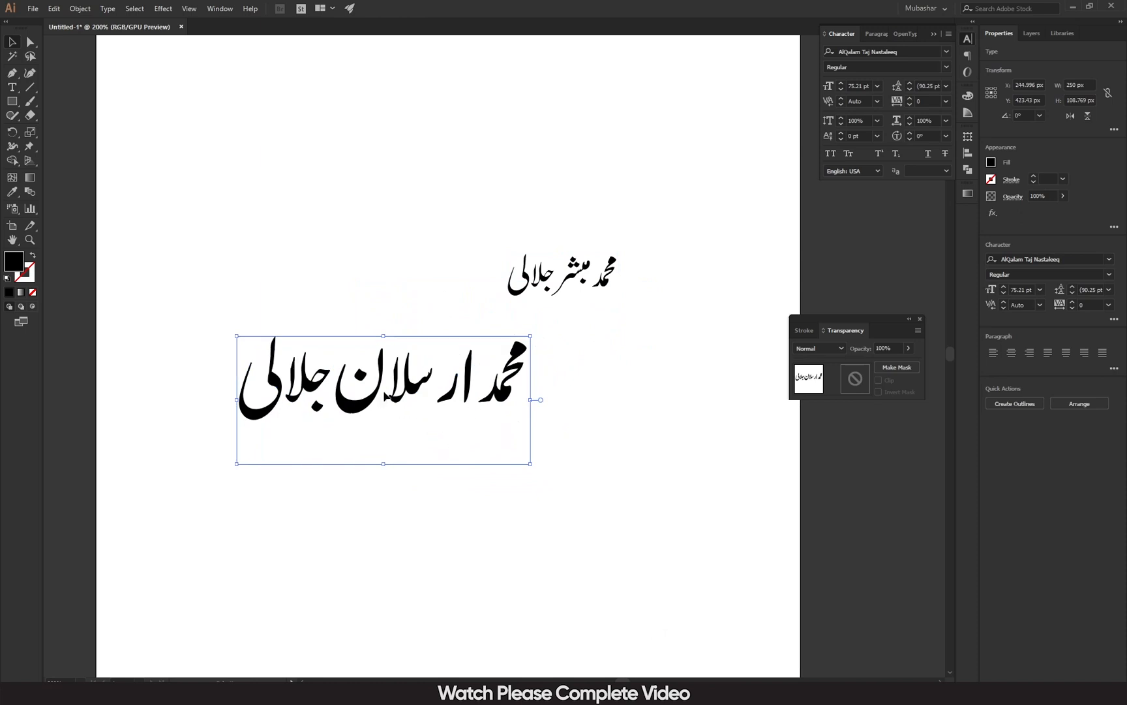
{"action": "left_click_drag", "start_coordinate": [374, 392], "coordinate": [442, 401]}
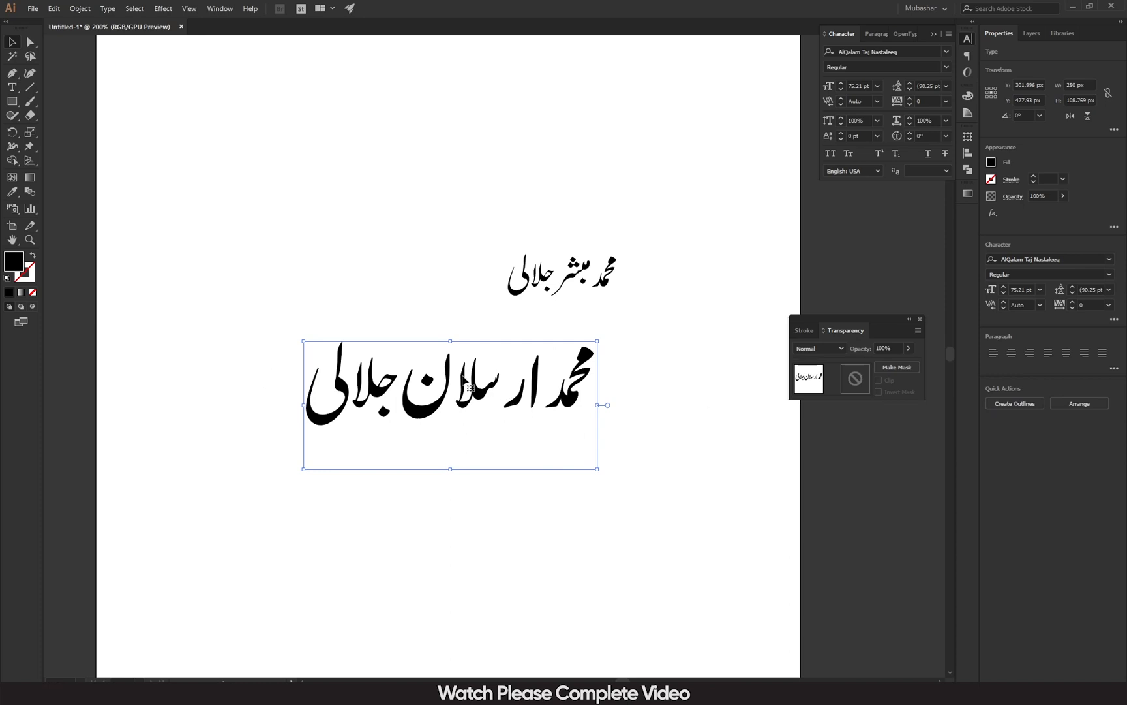
{"action": "left_click_drag", "start_coordinate": [476, 372], "coordinate": [394, 444]}
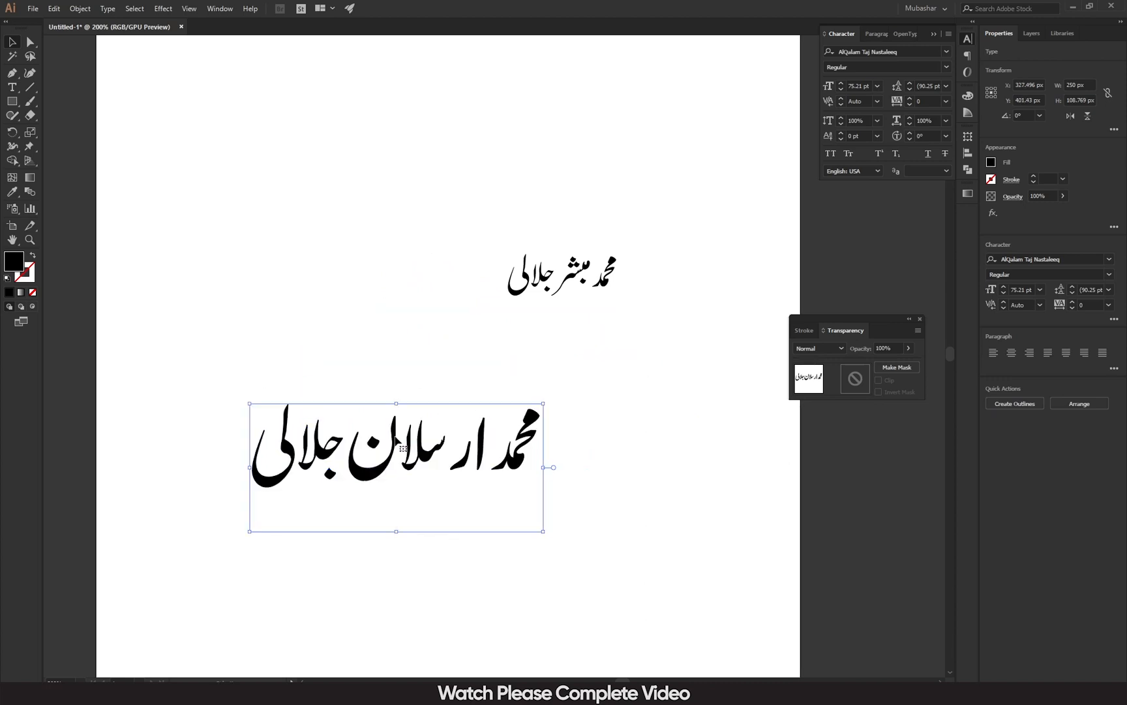
{"action": "right_click", "coordinate": [390, 442]}
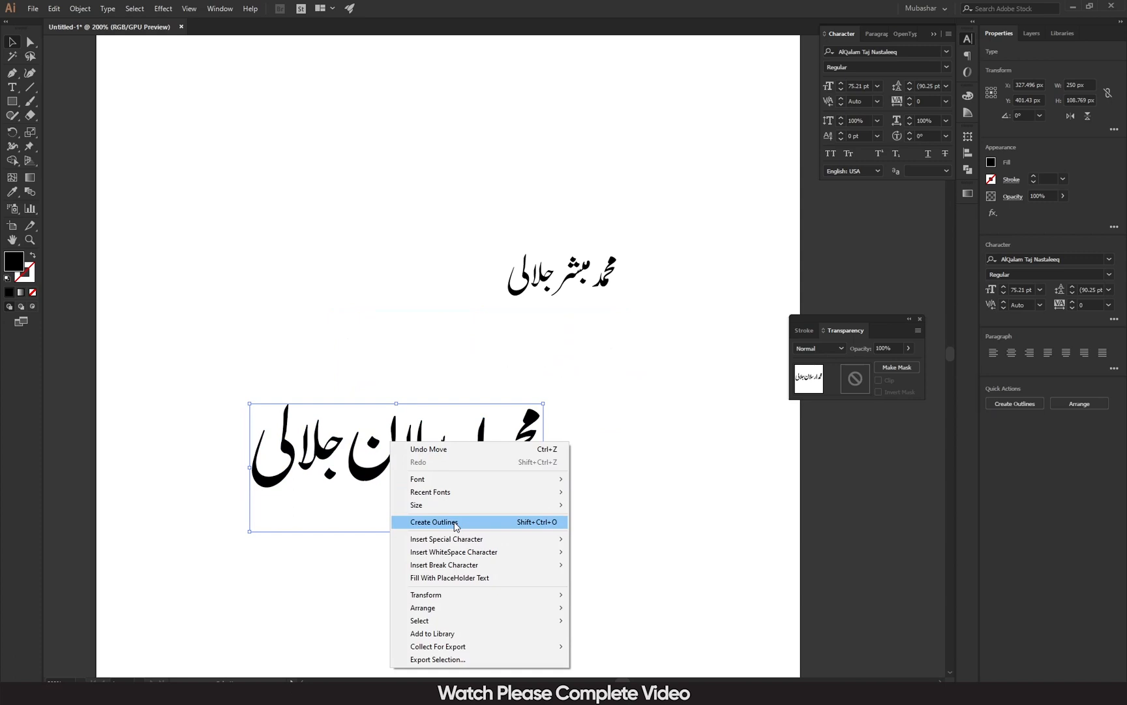
Convert the enlarged first name to outlines and shift it up beneath the second name.
{"action": "left_click", "coordinate": [310, 556]}
{"action": "left_click", "coordinate": [364, 492]}
{"action": "right_click", "coordinate": [358, 488]}
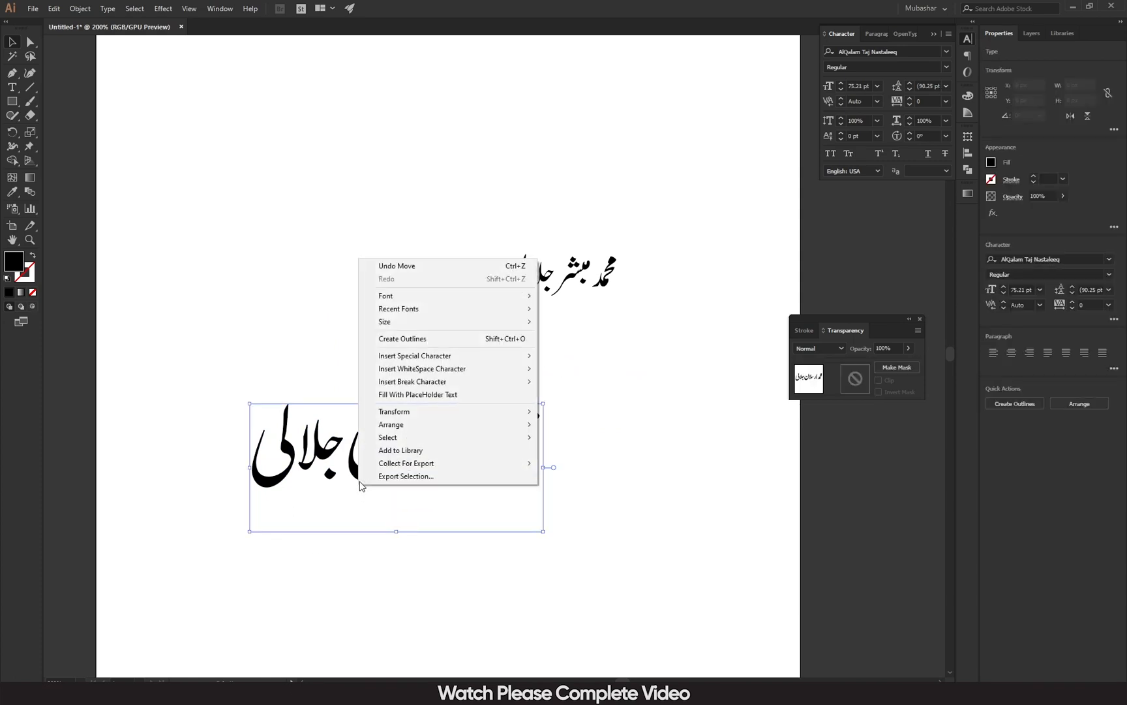
{"action": "left_click", "coordinate": [450, 340]}
{"action": "left_click_drag", "start_coordinate": [430, 456], "coordinate": [449, 400]}
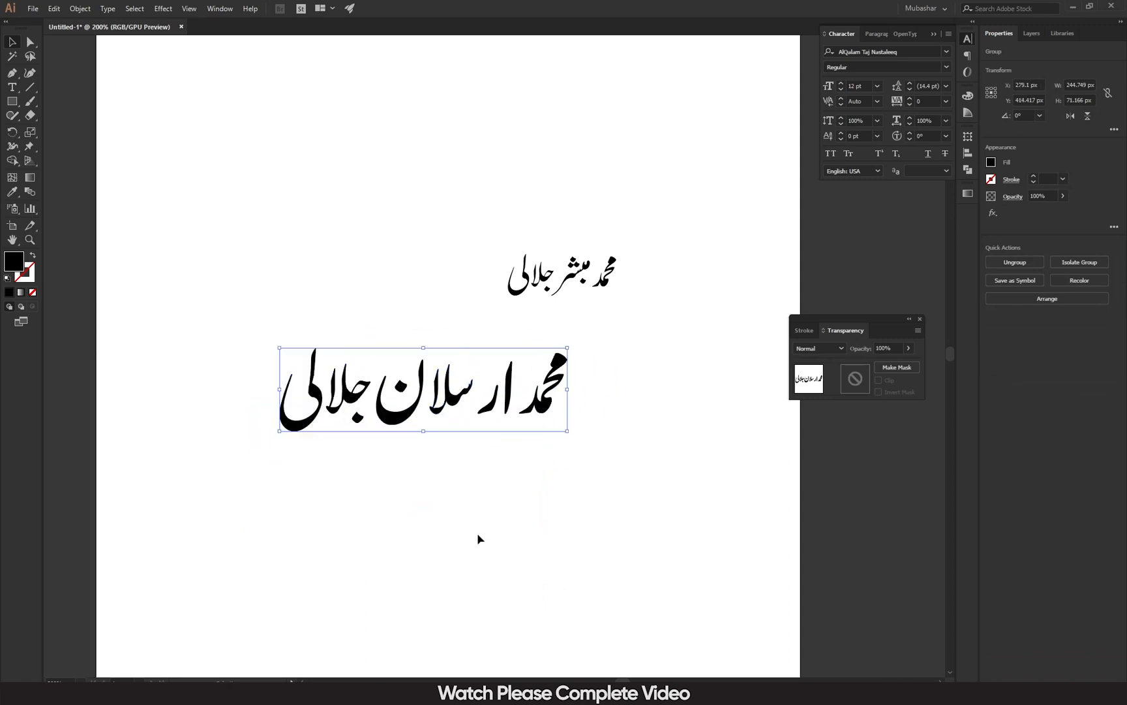
{"action": "left_click", "coordinate": [386, 433]}
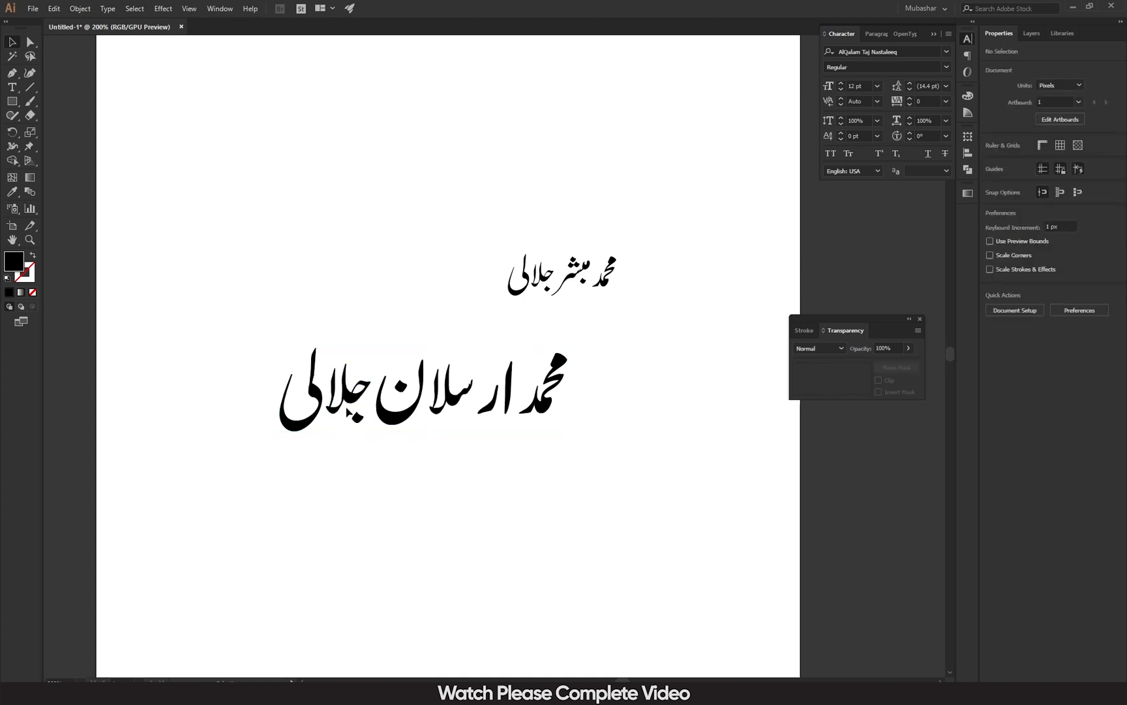
Zoom in, reposition the outlined first name, and ungroup it into separate letters.
{"action": "key", "text": "ctrl+equal"}
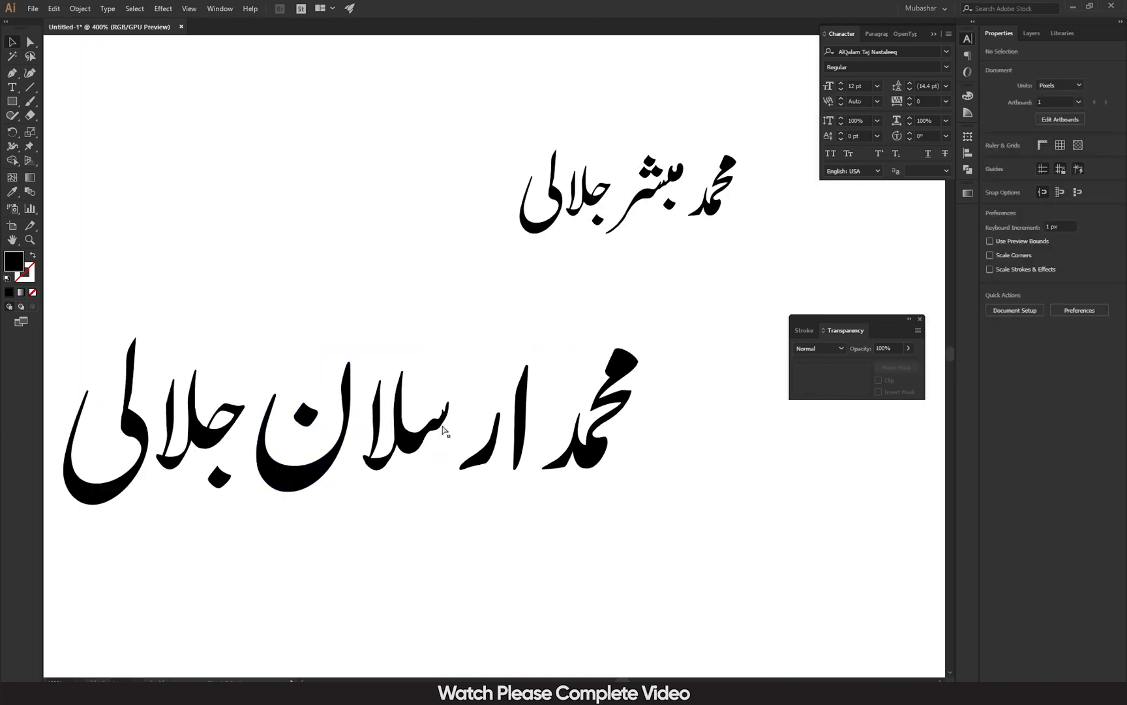
{"action": "left_click_drag", "start_coordinate": [486, 462], "coordinate": [519, 462]}
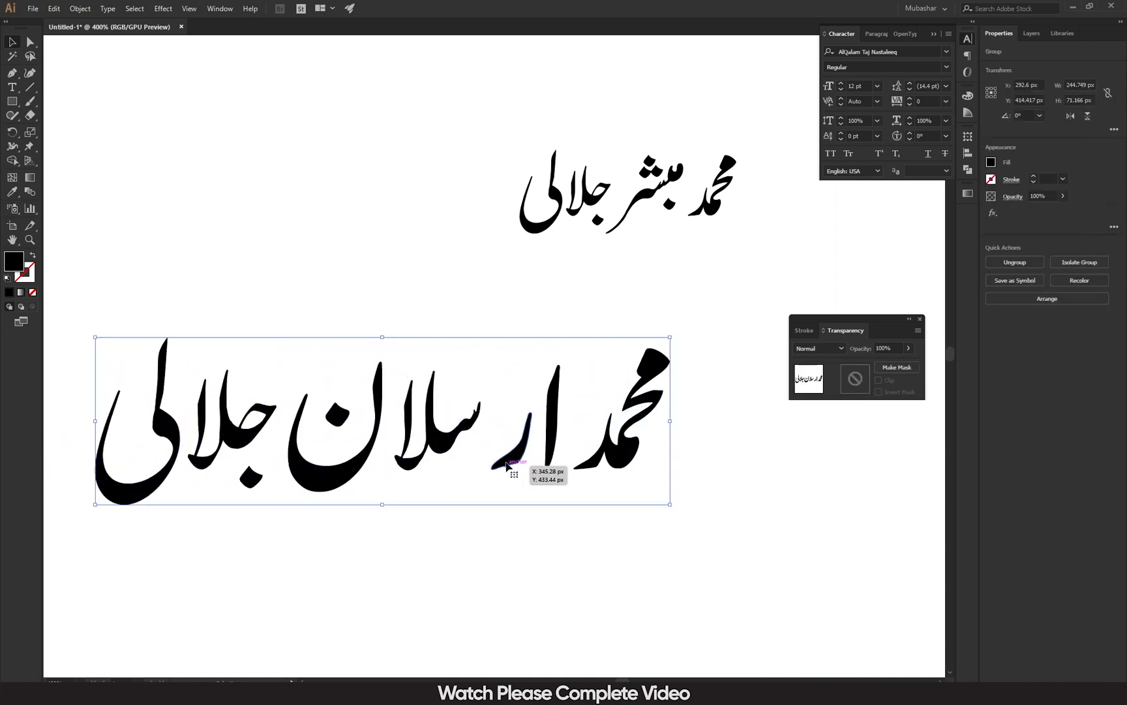
{"action": "left_click_drag", "start_coordinate": [302, 461], "coordinate": [331, 450]}
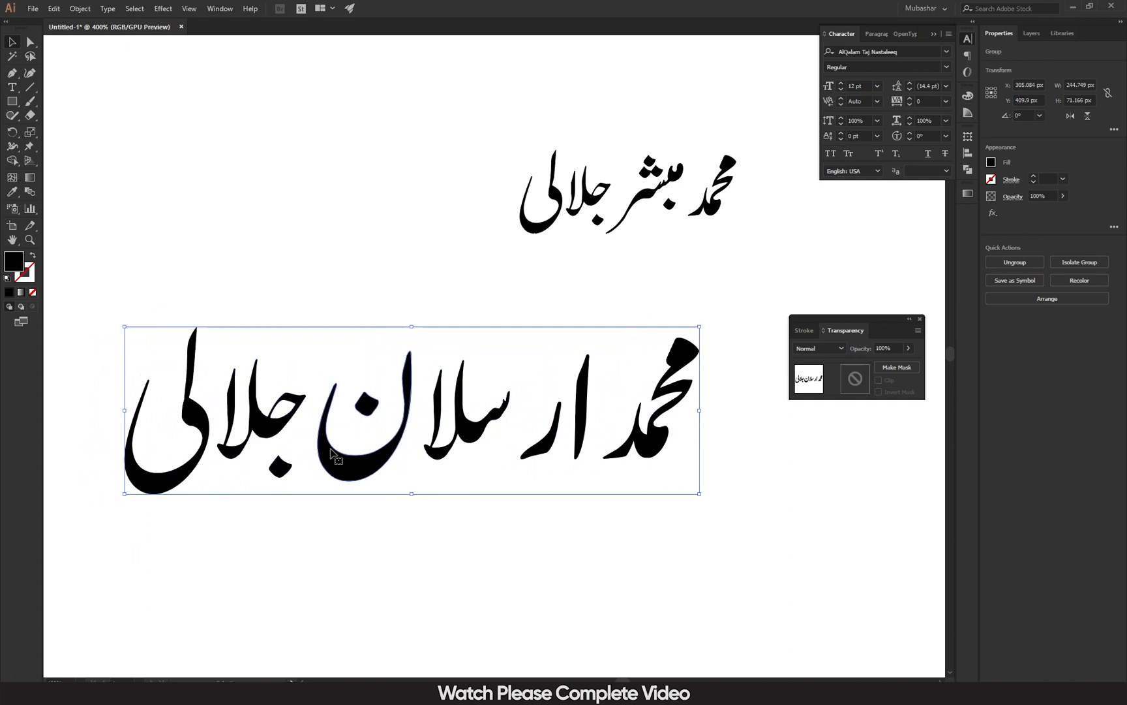
{"action": "left_click_drag", "start_coordinate": [330, 450], "coordinate": [377, 424]}
{"action": "right_click", "coordinate": [378, 426]}
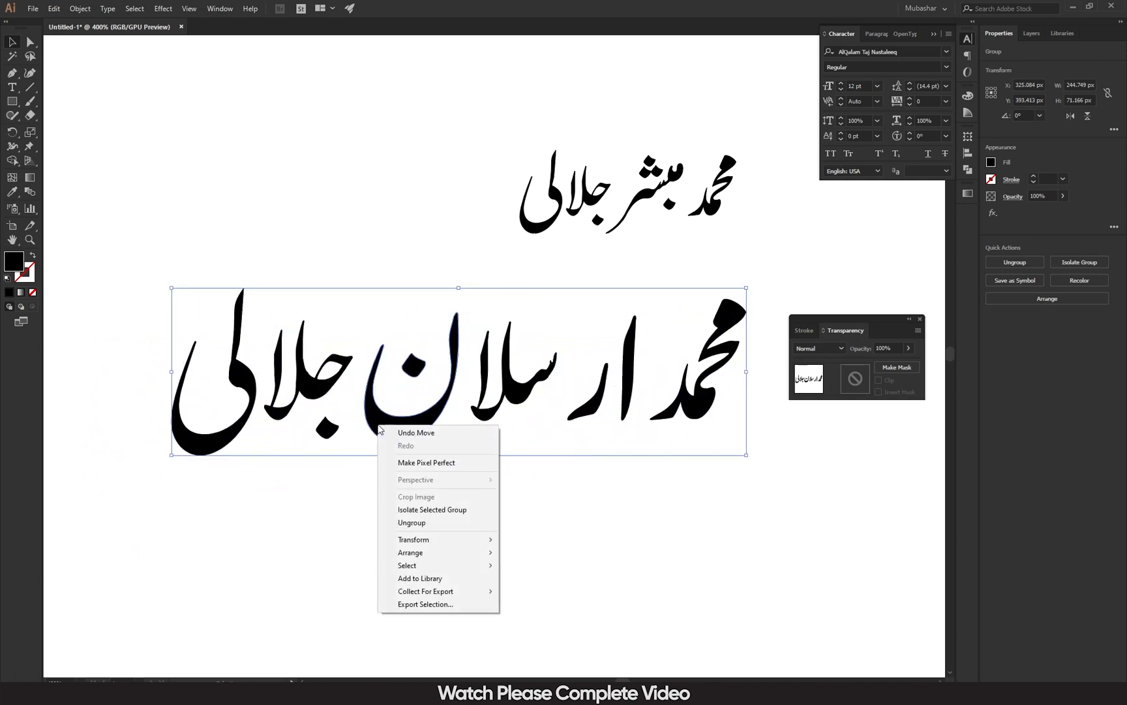
{"action": "left_click", "coordinate": [423, 526]}
Close up the middle word's letters (ا, ر, سلا, ن) against the first word, then move the joined pair down-left.
{"action": "left_click", "coordinate": [433, 523]}
{"action": "left_click", "coordinate": [406, 436]}
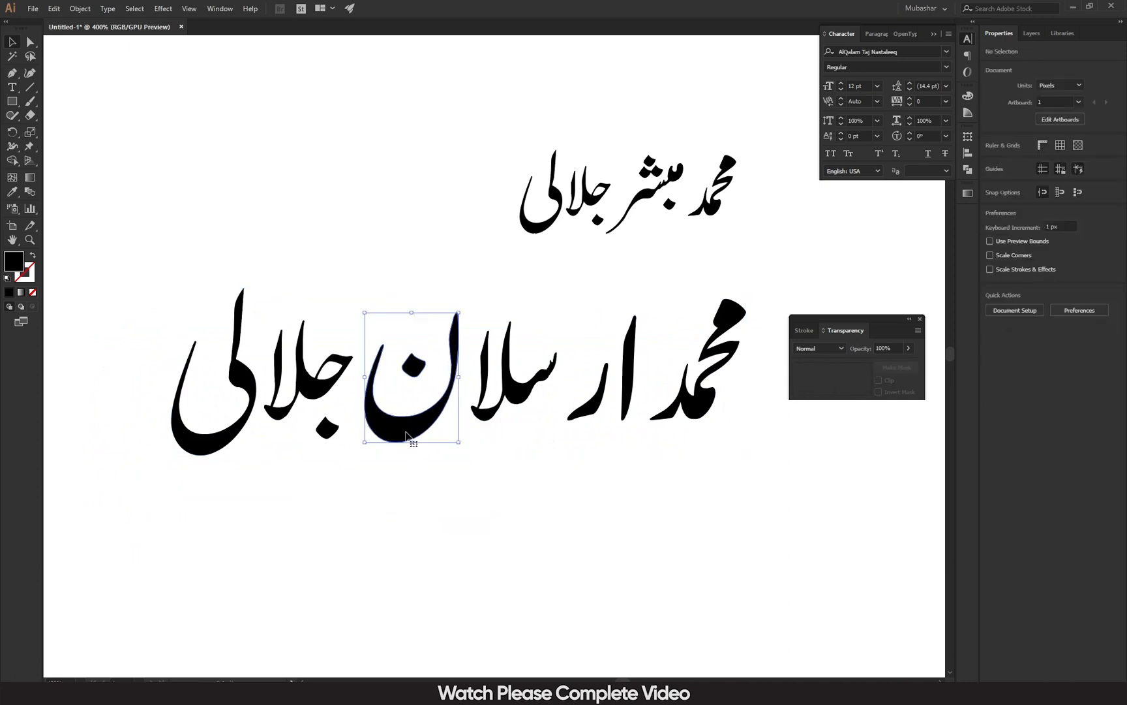
{"action": "left_click", "coordinate": [490, 516]}
{"action": "left_click_drag", "start_coordinate": [627, 358], "coordinate": [674, 334]}
{"action": "left_click_drag", "start_coordinate": [579, 414], "coordinate": [636, 415]}
{"action": "left_click_drag", "start_coordinate": [559, 314], "coordinate": [459, 452]}
{"action": "left_click_drag", "start_coordinate": [481, 411], "coordinate": [571, 413]}
{"action": "left_click_drag", "start_coordinate": [509, 316], "coordinate": [365, 470]}
{"action": "left_click_drag", "start_coordinate": [398, 423], "coordinate": [513, 421]}
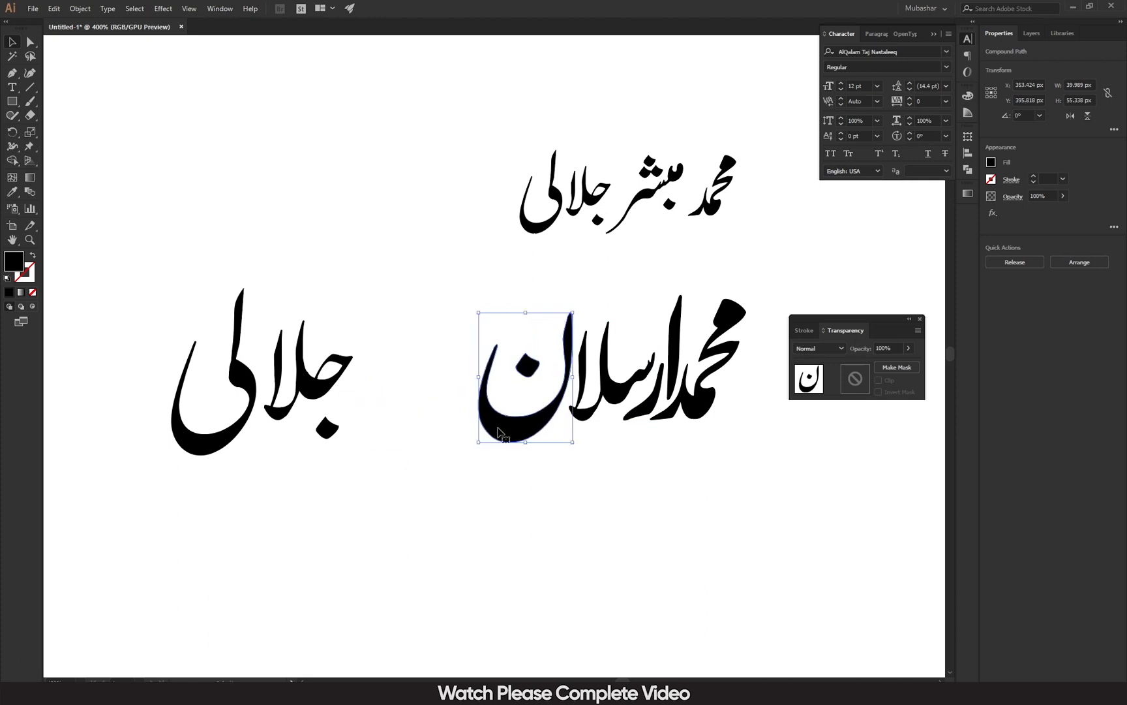
{"action": "left_click_drag", "start_coordinate": [774, 280], "coordinate": [435, 486]}
{"action": "left_click_drag", "start_coordinate": [516, 424], "coordinate": [405, 535]}
Release the surname's compound path and select its small leaf-shaped top piece.
{"action": "left_click", "coordinate": [629, 599]}
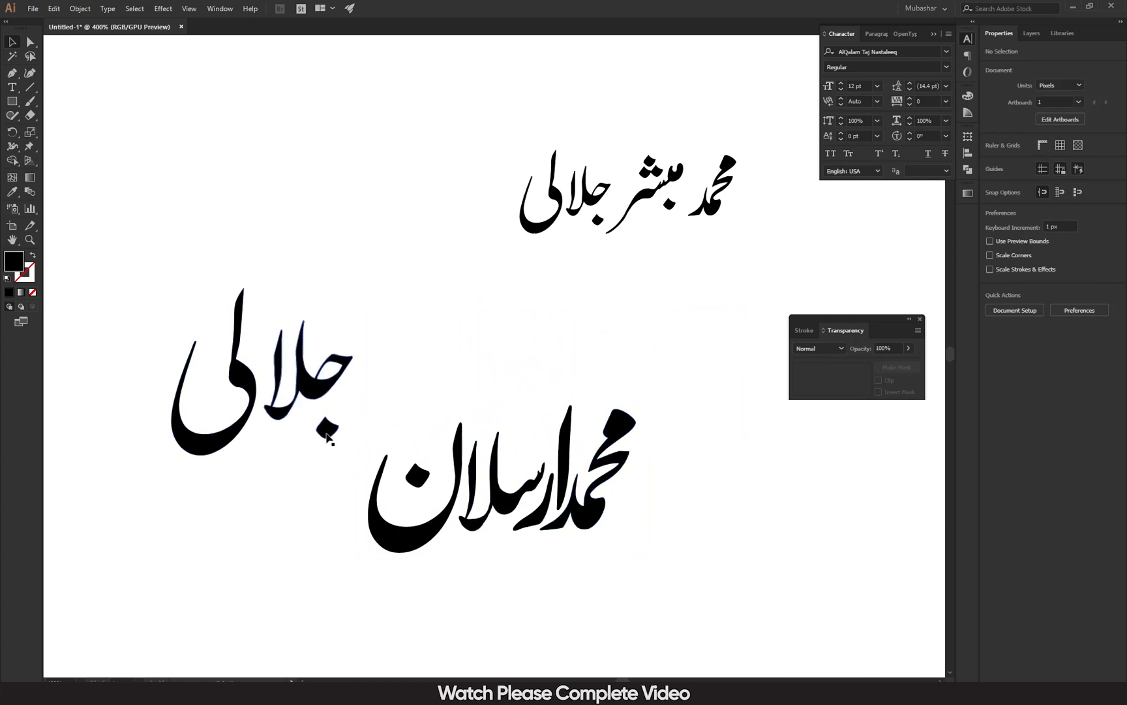
{"action": "left_click_drag", "start_coordinate": [326, 436], "coordinate": [385, 394]}
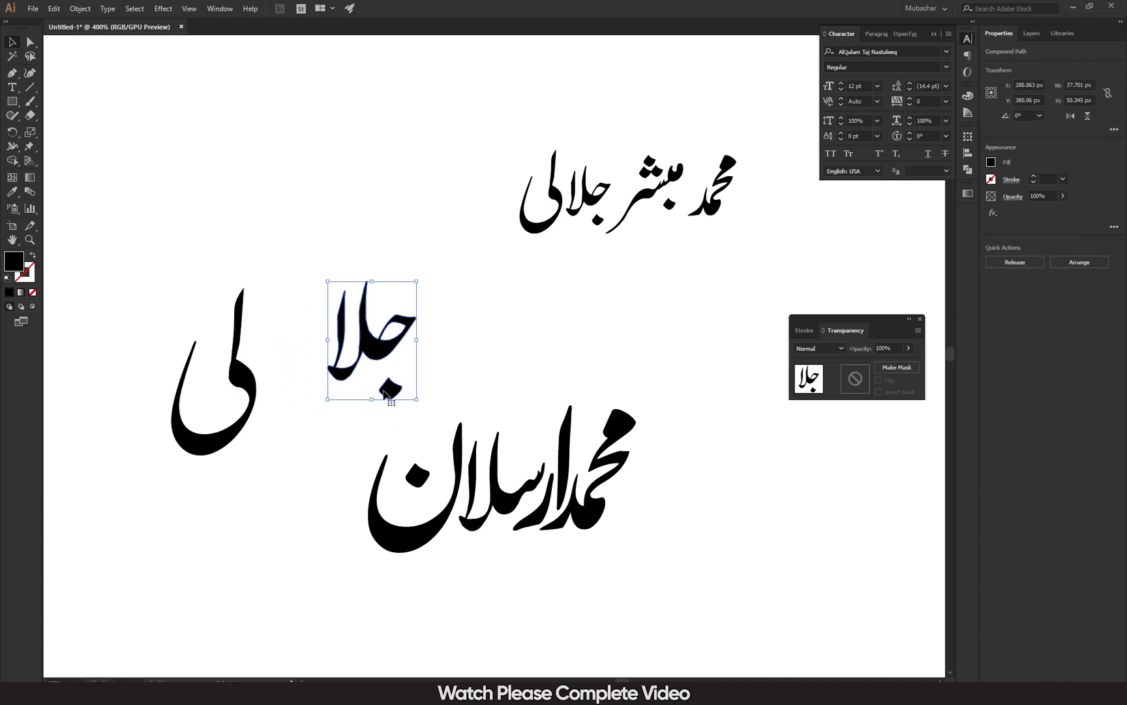
{"action": "key", "text": "ctrl+z"}
{"action": "left_click", "coordinate": [296, 464]}
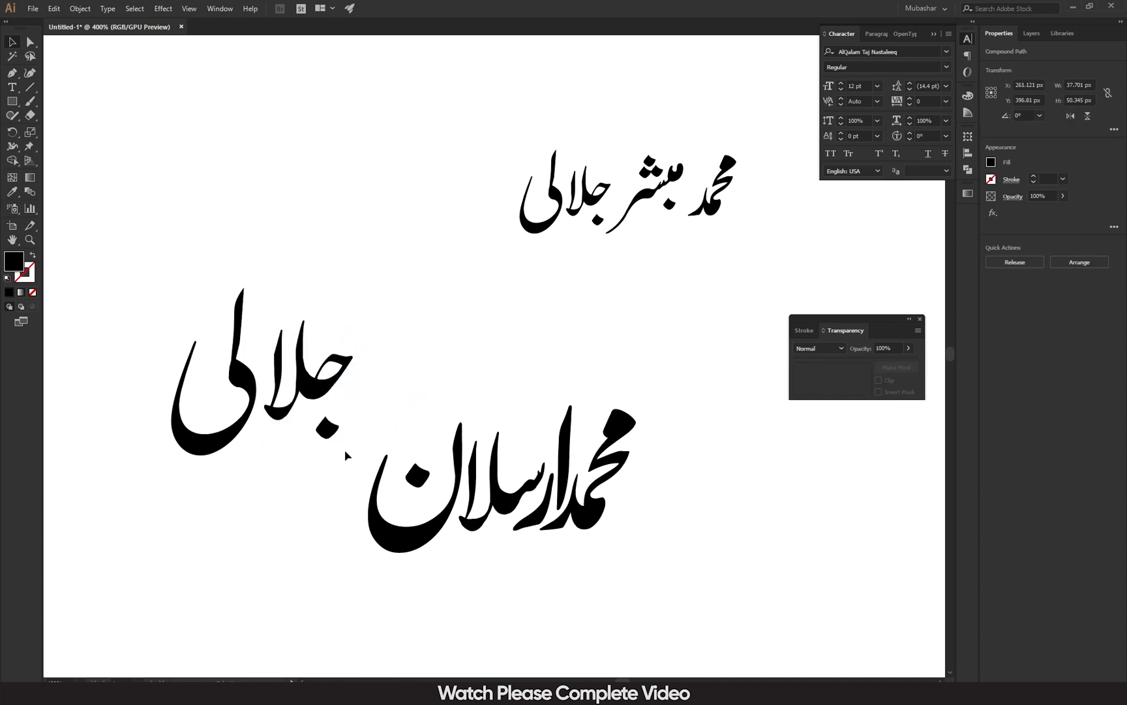
{"action": "left_click", "coordinate": [324, 429]}
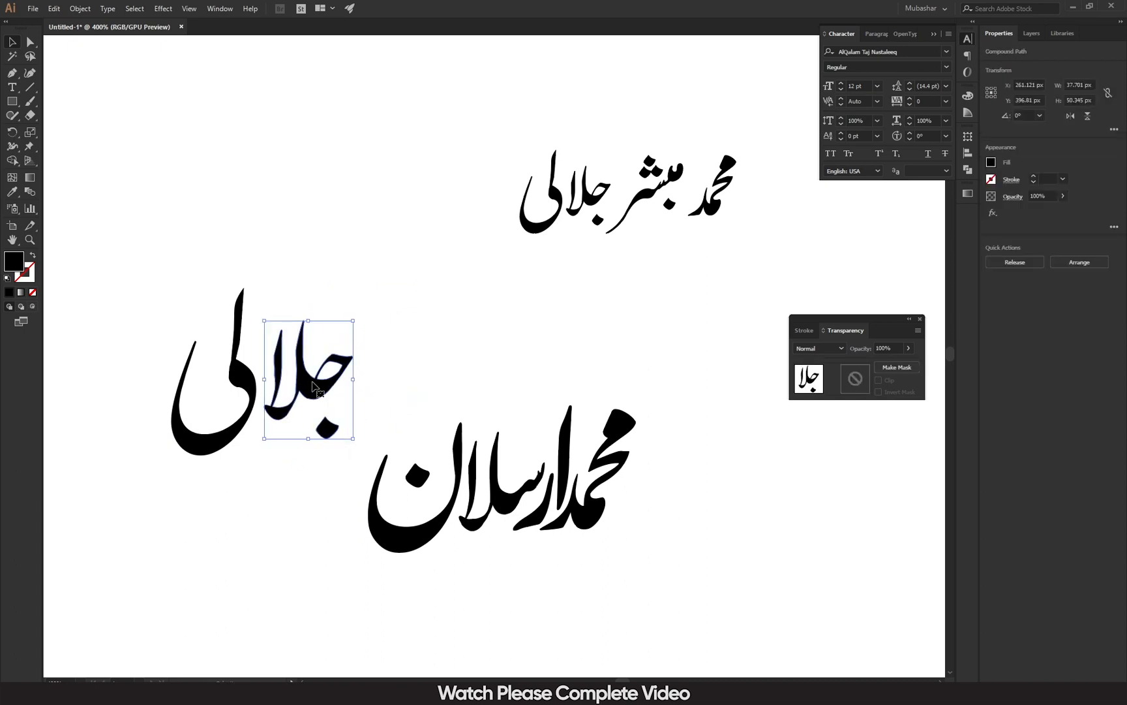
{"action": "left_click", "coordinate": [1018, 266]}
{"action": "left_click", "coordinate": [519, 320]}
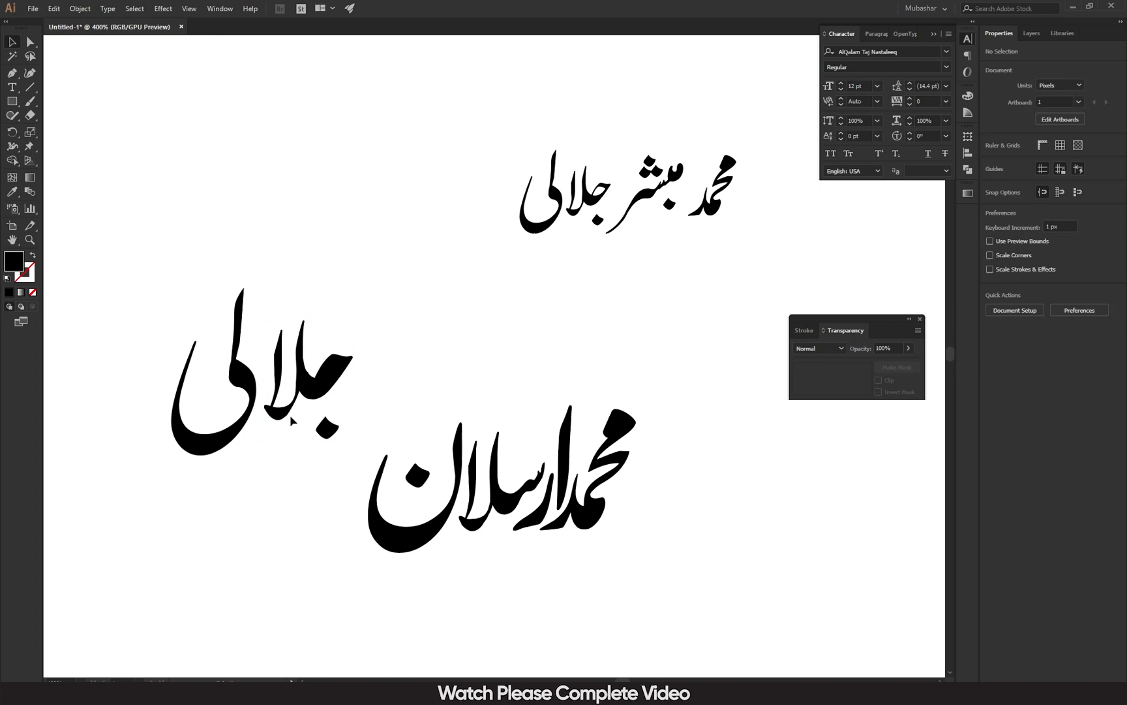
{"action": "left_click", "coordinate": [329, 371]}
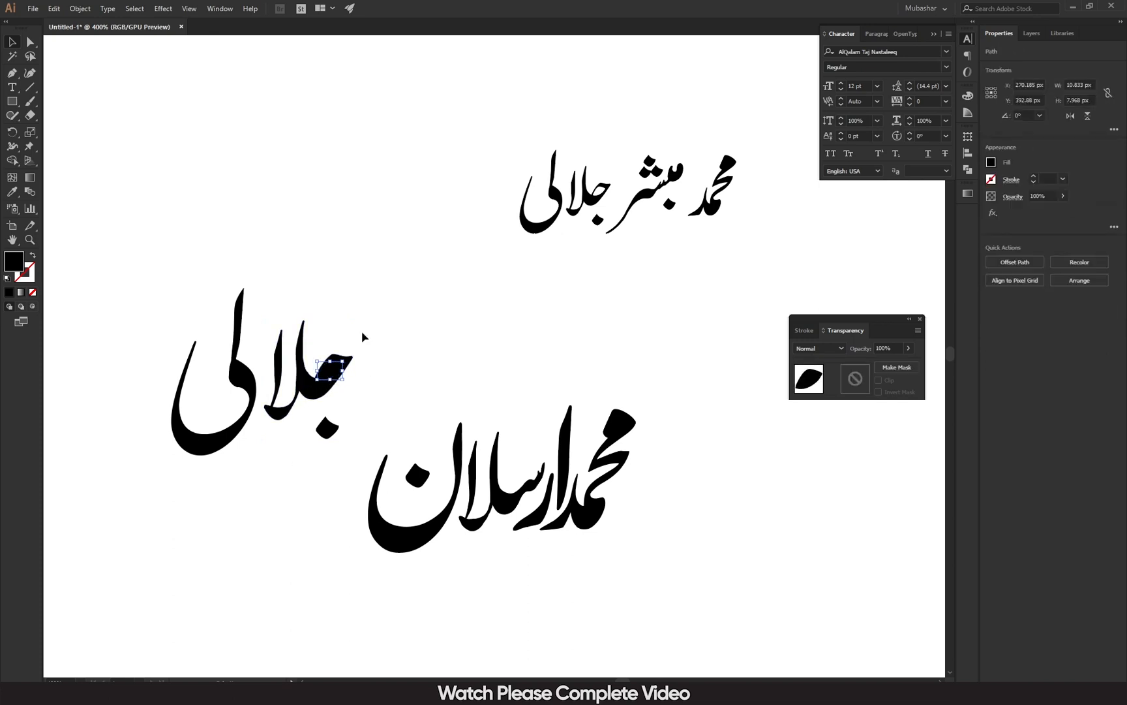
{"action": "left_click", "coordinate": [363, 408]}
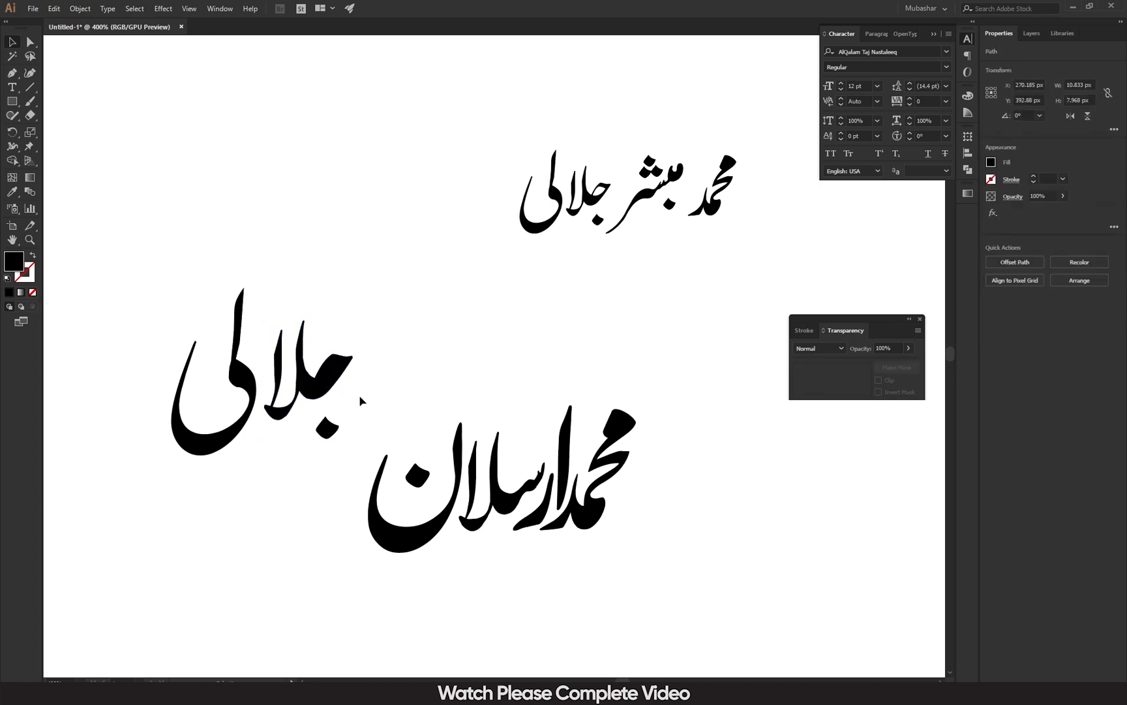
{"action": "left_click", "coordinate": [336, 370]}
Fill the leaf-shaped piece with pink F9A7A7 and select the whole letter shape.
{"action": "double_click", "coordinate": [11, 262]}
{"action": "left_click_drag", "start_coordinate": [453, 344], "coordinate": [458, 272]}
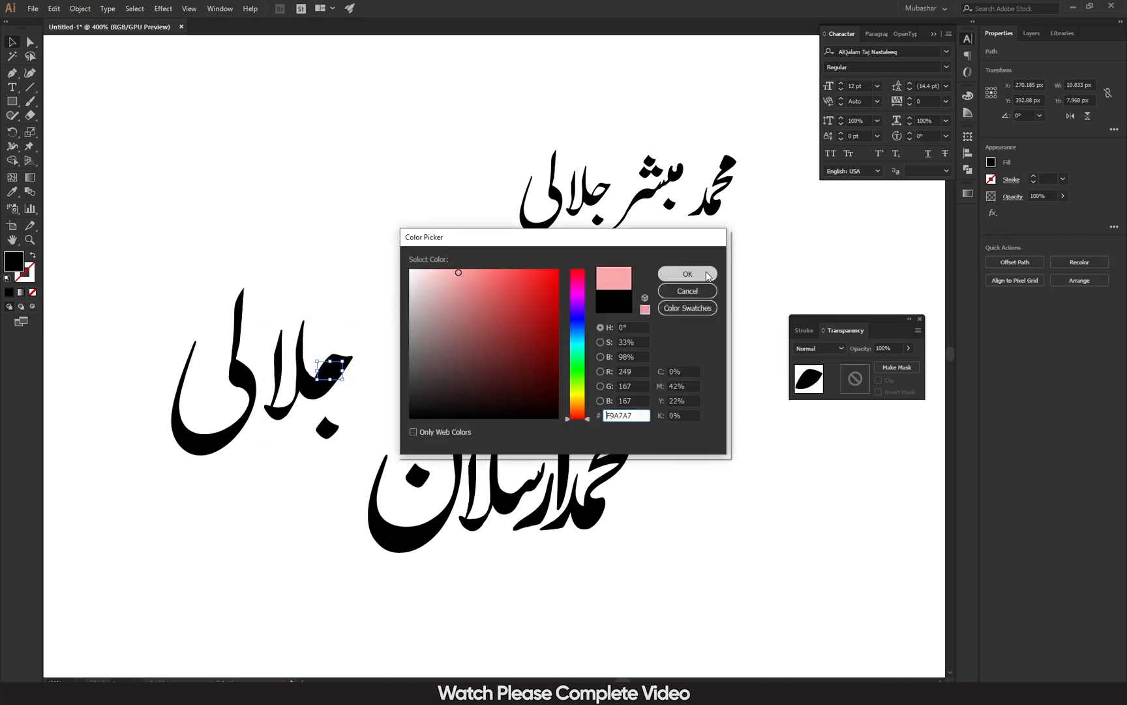
{"action": "left_click", "coordinate": [707, 274]}
{"action": "left_click", "coordinate": [337, 394]}
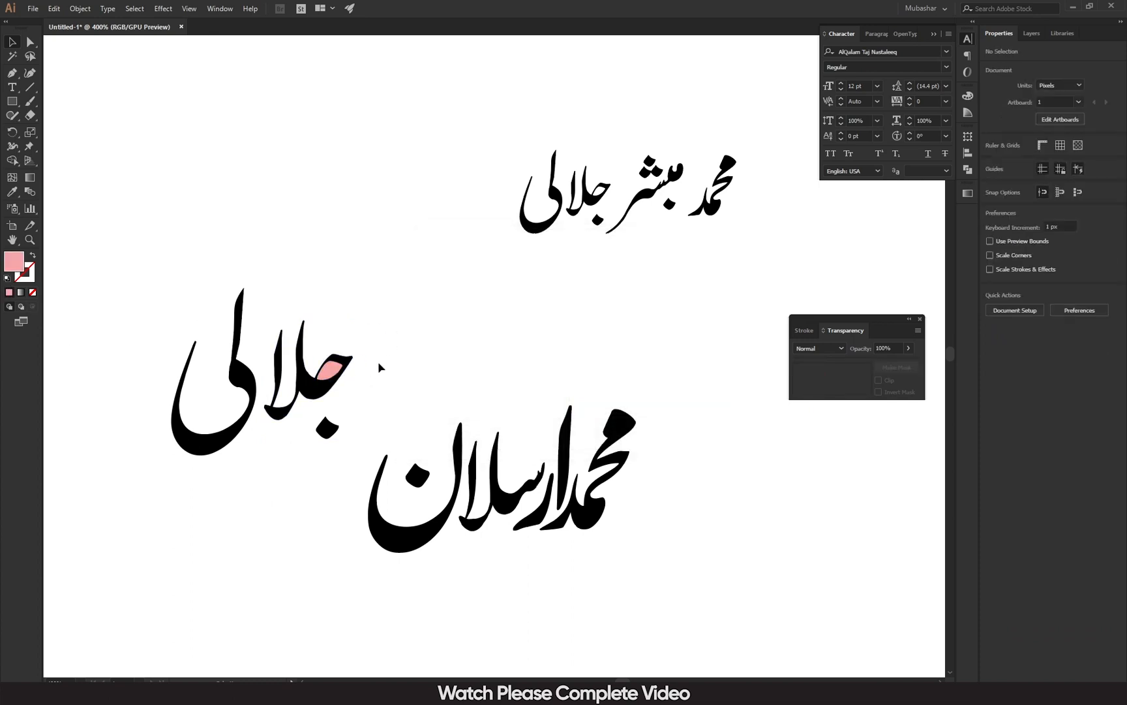
{"action": "left_click_drag", "start_coordinate": [333, 377], "coordinate": [391, 374]}
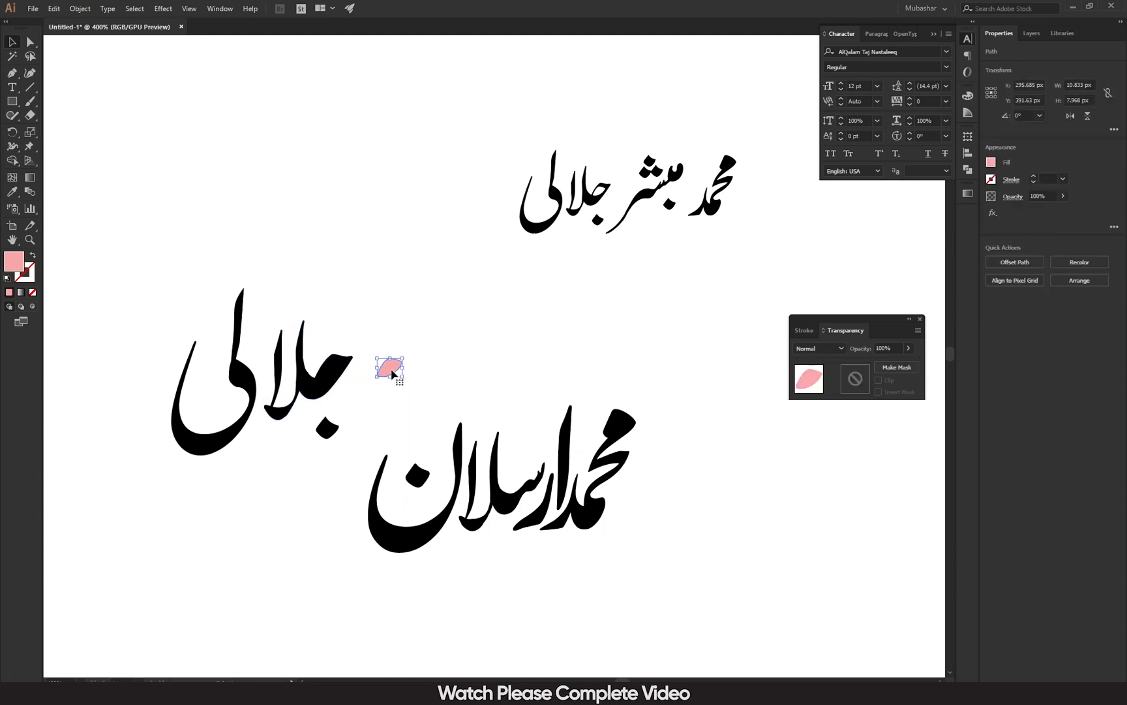
{"action": "key", "text": "ctrl+z"}
{"action": "left_click_drag", "start_coordinate": [368, 327], "coordinate": [300, 405]}
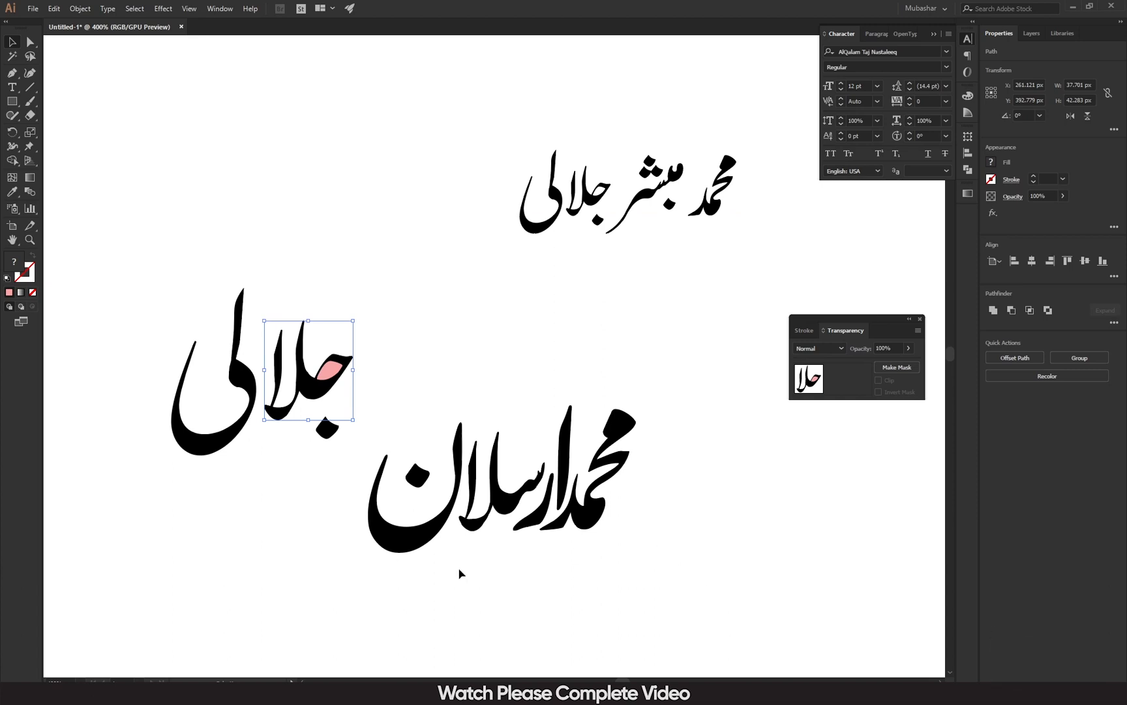
Merge the pink region into the letters with Shape Builder and adjust the dot and ی stroke.
{"action": "left_click", "coordinate": [12, 163]}
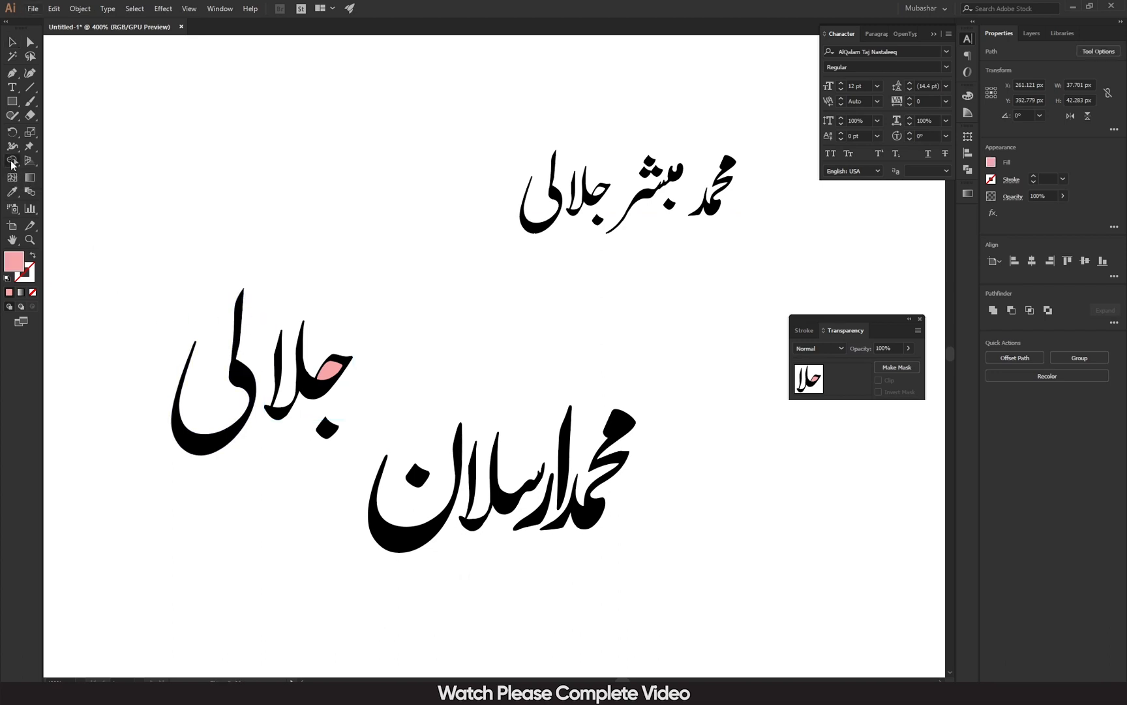
{"action": "left_click", "coordinate": [335, 375]}
{"action": "left_click", "coordinate": [335, 375]}
{"action": "left_click", "coordinate": [12, 42]}
{"action": "left_click", "coordinate": [201, 357]}
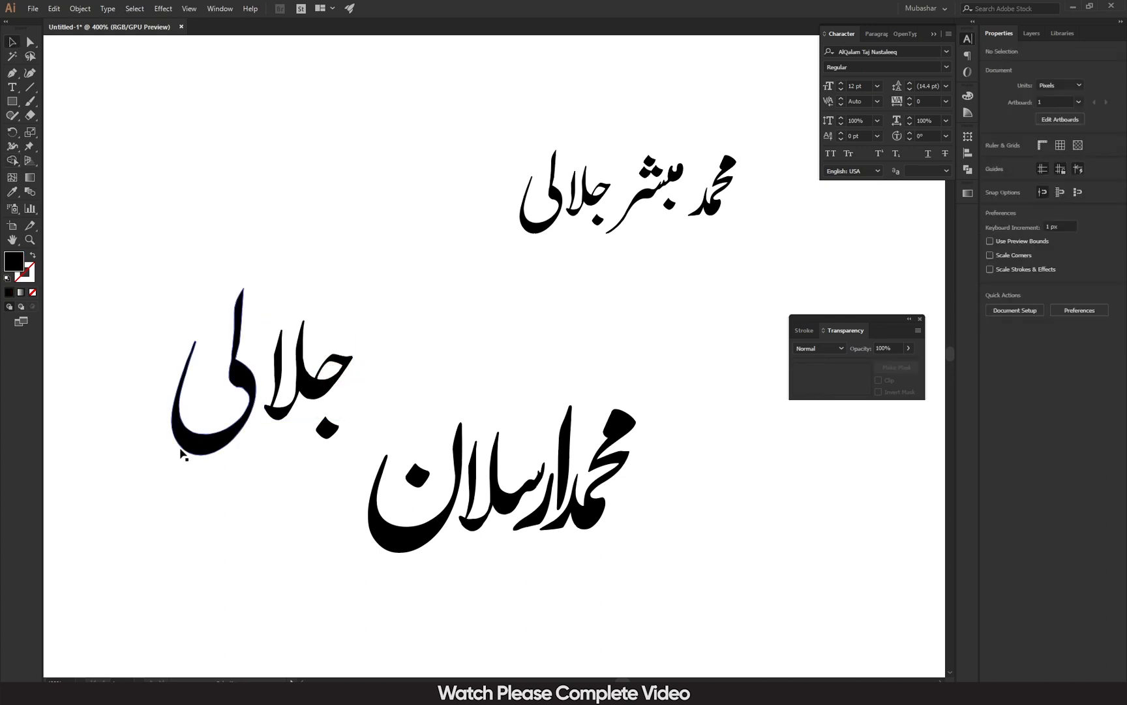
{"action": "left_click_drag", "start_coordinate": [328, 437], "coordinate": [345, 411]}
{"action": "left_click_drag", "start_coordinate": [200, 445], "coordinate": [209, 446]}
Shrink the surname and fit it beside the first two words with arrow-key nudges.
{"action": "mouse_move", "coordinate": [126, 262]}
{"action": "left_mouse_down"}
{"action": "mouse_move", "coordinate": [291, 445]}
{"action": "mouse_move", "coordinate": [352, 479]}
{"action": "left_mouse_up"}
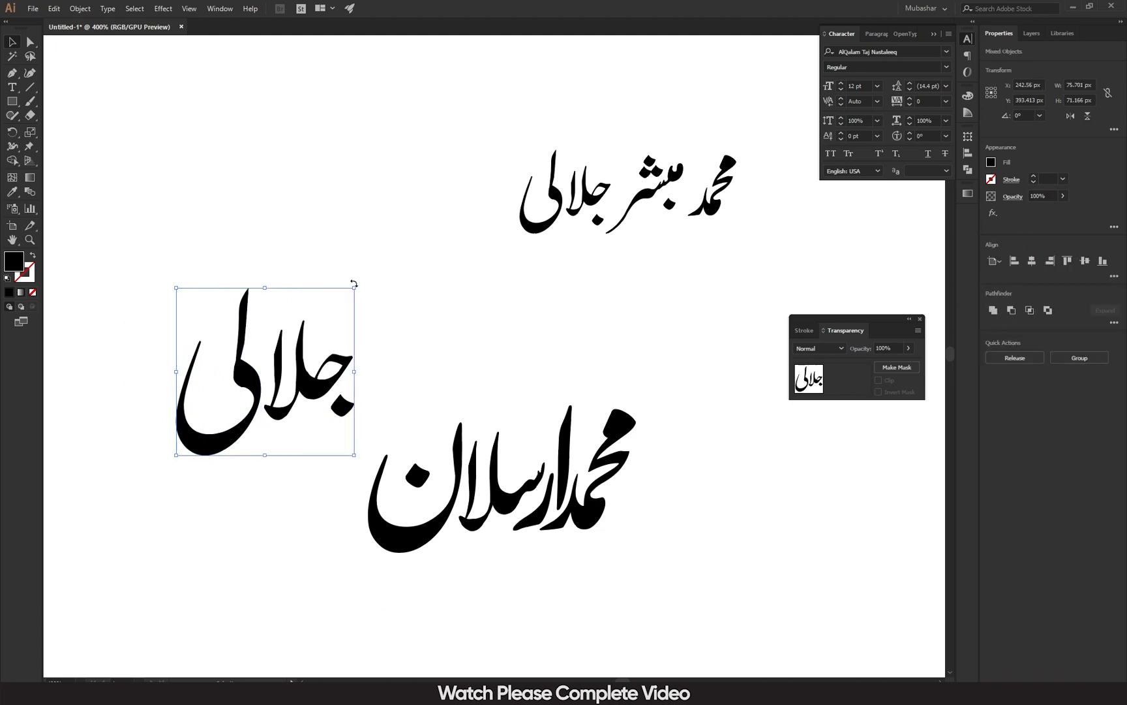
{"action": "left_click_drag", "start_coordinate": [355, 288], "coordinate": [260, 415]}
{"action": "left_click_drag", "start_coordinate": [259, 326], "coordinate": [128, 486]}
{"action": "left_click_drag", "start_coordinate": [196, 457], "coordinate": [347, 480]}
{"action": "left_click_drag", "start_coordinate": [364, 466], "coordinate": [359, 467]}
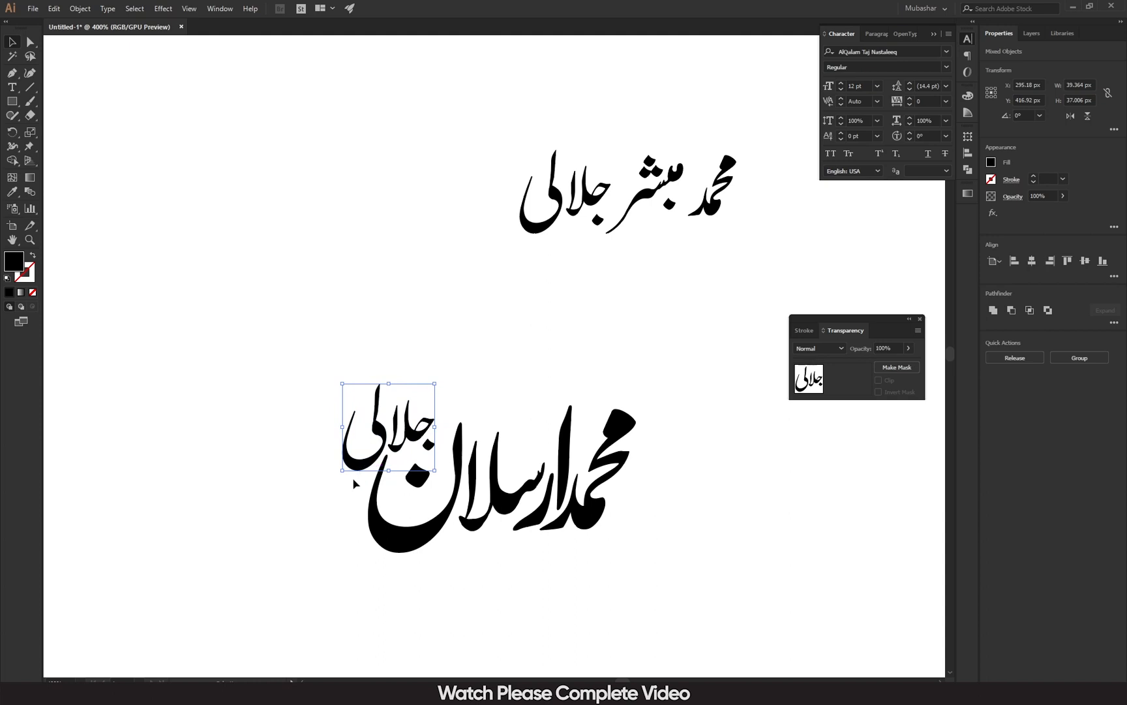
{"action": "key", "text": "Right"}
{"action": "key", "text": "Down"}
{"action": "key", "text": "Left"}
{"action": "key", "text": "Right"}
{"action": "key", "text": "Left"}
{"action": "key", "text": "Right"}
{"action": "key", "text": "Left"}
Scale the whole first-name composition to about 79 px wide and move it upper left.
{"action": "left_click", "coordinate": [266, 346]}
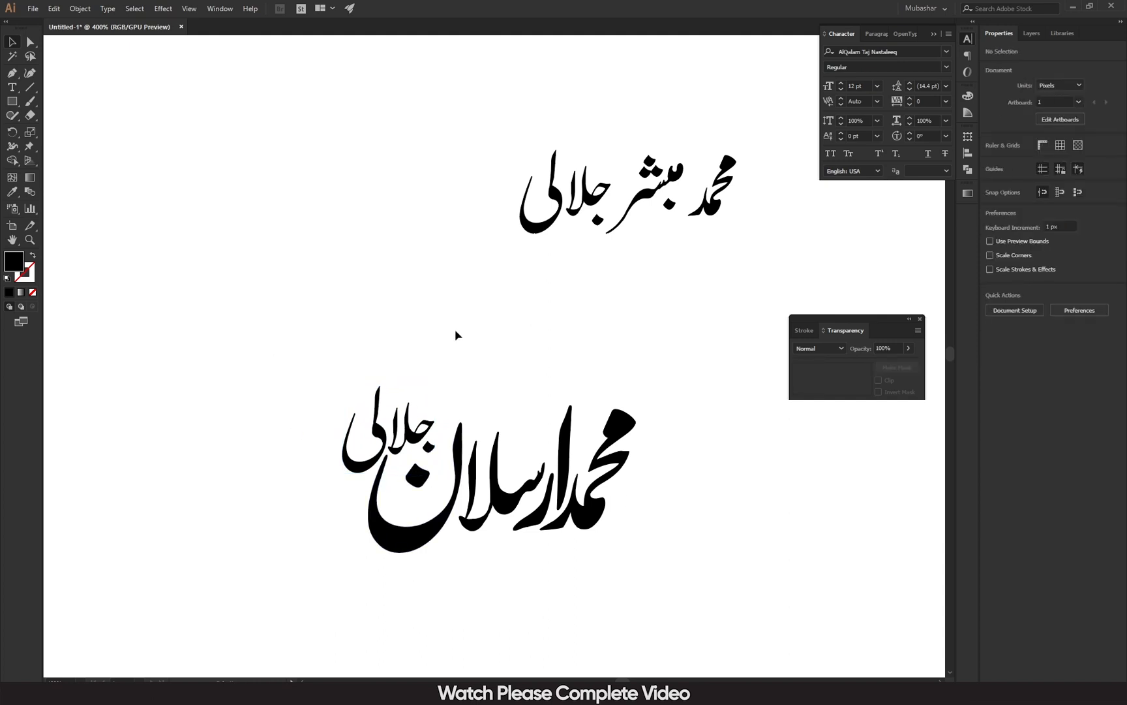
{"action": "left_click_drag", "start_coordinate": [294, 360], "coordinate": [675, 612]}
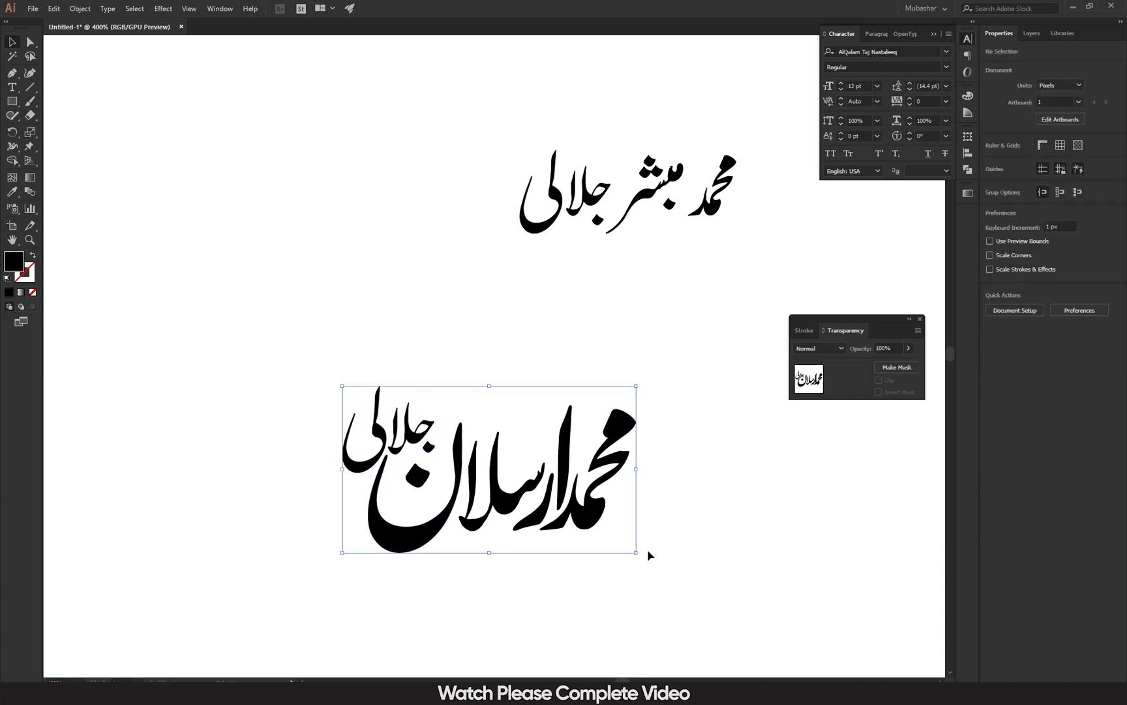
{"action": "left_click_drag", "start_coordinate": [638, 383], "coordinate": [529, 447]}
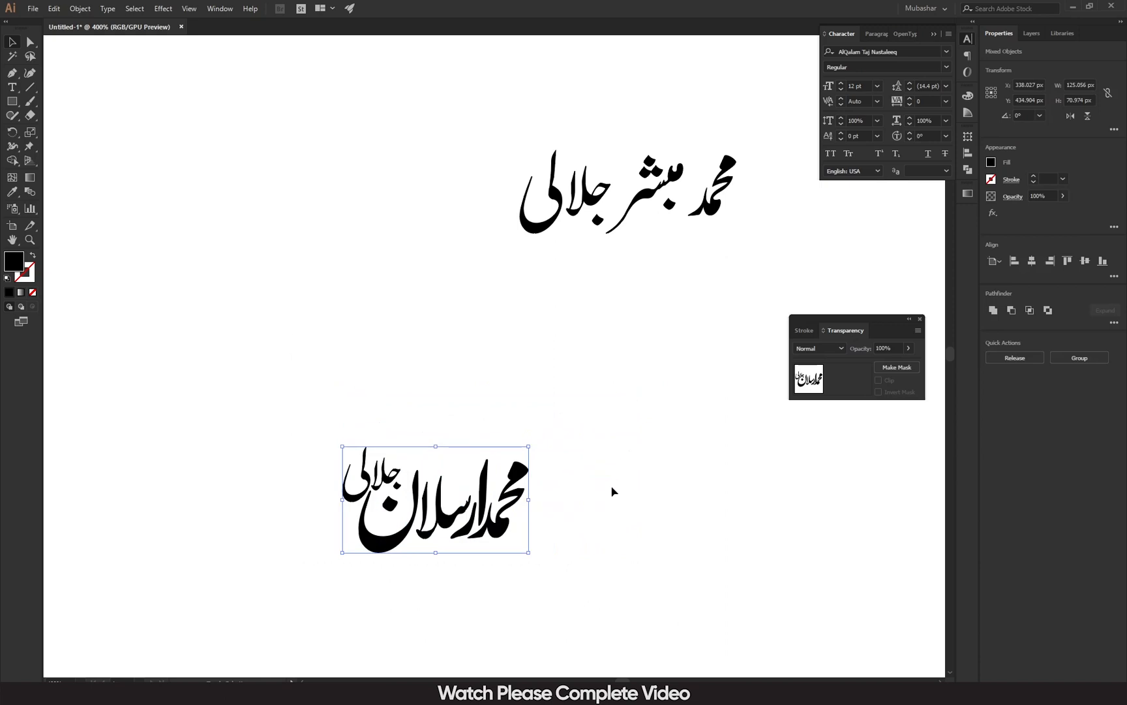
{"action": "left_click_drag", "start_coordinate": [468, 522], "coordinate": [266, 228]}
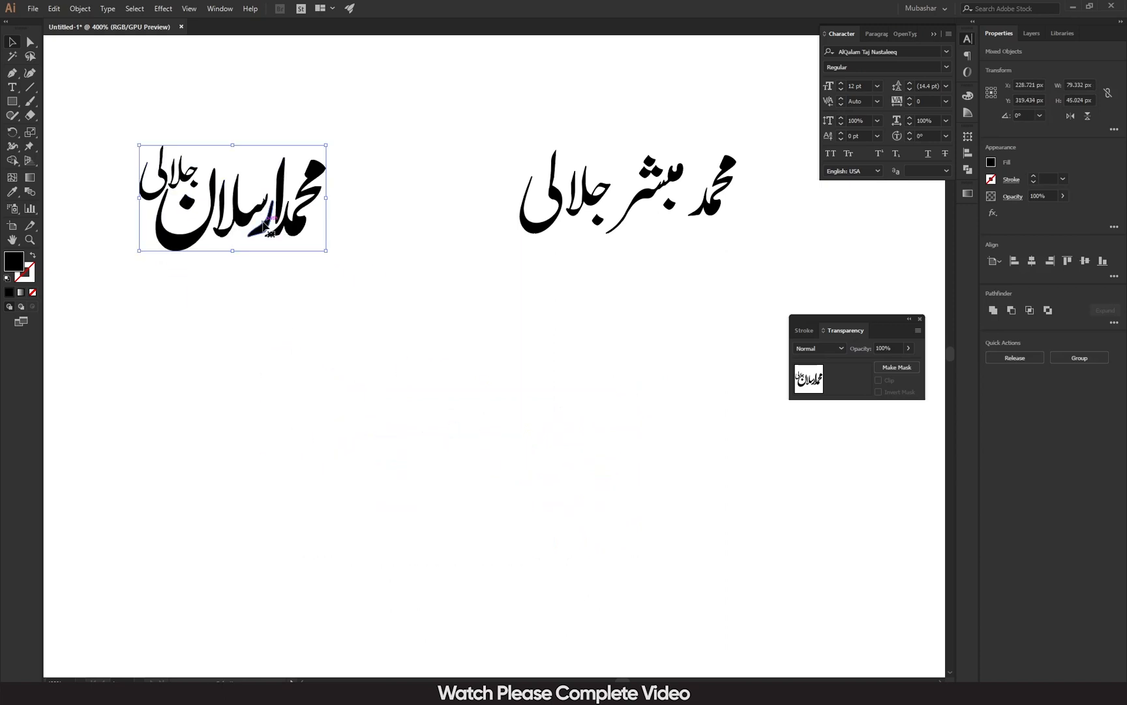
Move the second name below the first composition and convert it to outlines.
{"action": "left_click_drag", "start_coordinate": [633, 204], "coordinate": [435, 331]}
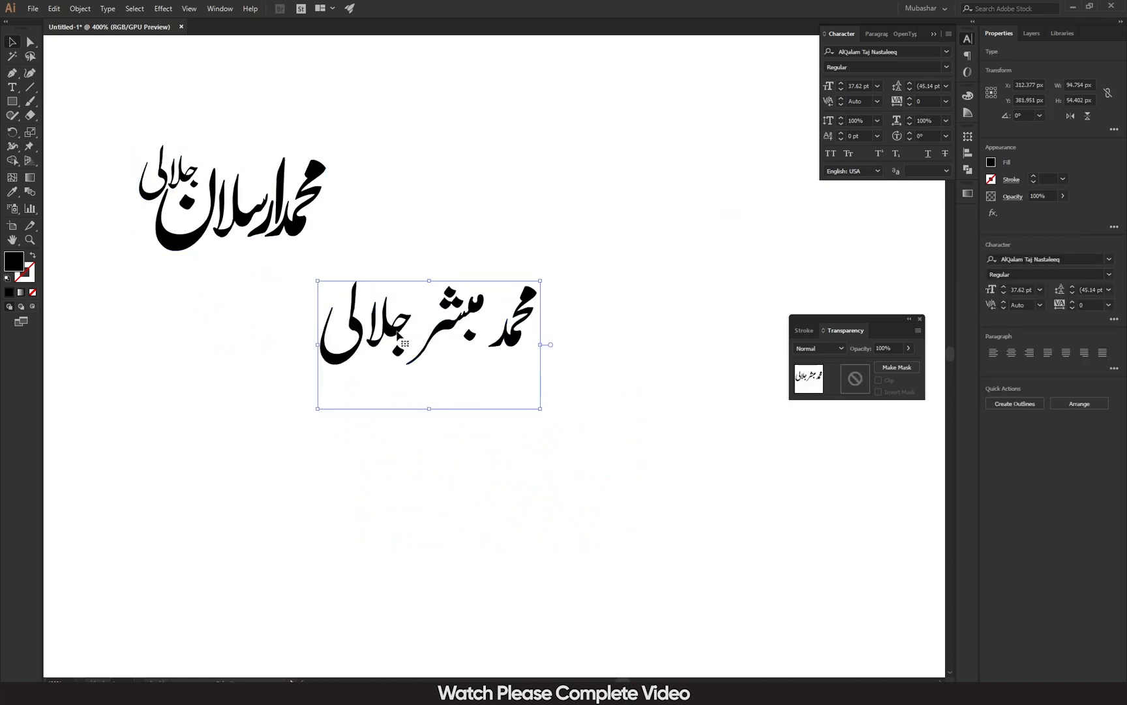
{"action": "right_click", "coordinate": [374, 332]}
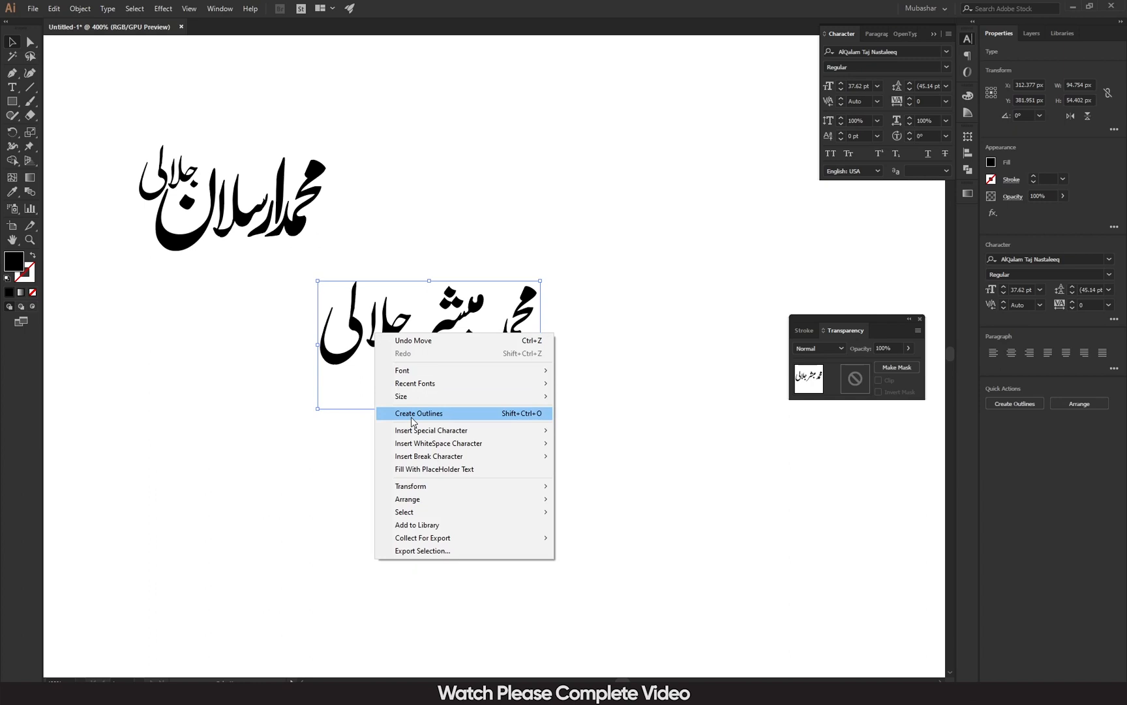
{"action": "left_click", "coordinate": [411, 414]}
{"action": "left_click", "coordinate": [415, 433]}
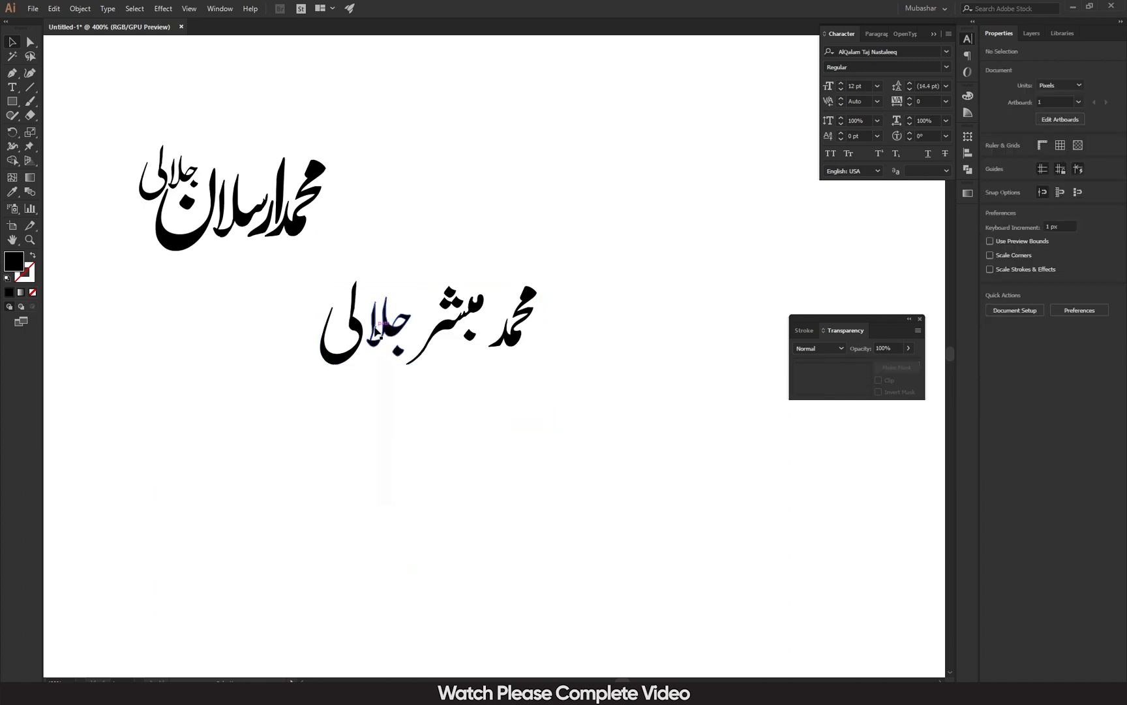
{"action": "right_click", "coordinate": [376, 329]}
Ungroup the outlined second name and delete its surname word.
{"action": "left_click", "coordinate": [326, 364]}
{"action": "left_click_drag", "start_coordinate": [326, 364], "coordinate": [374, 386]}
{"action": "right_click", "coordinate": [376, 384]}
{"action": "left_click", "coordinate": [435, 477]}
{"action": "left_click_drag", "start_coordinate": [312, 264], "coordinate": [448, 385]}
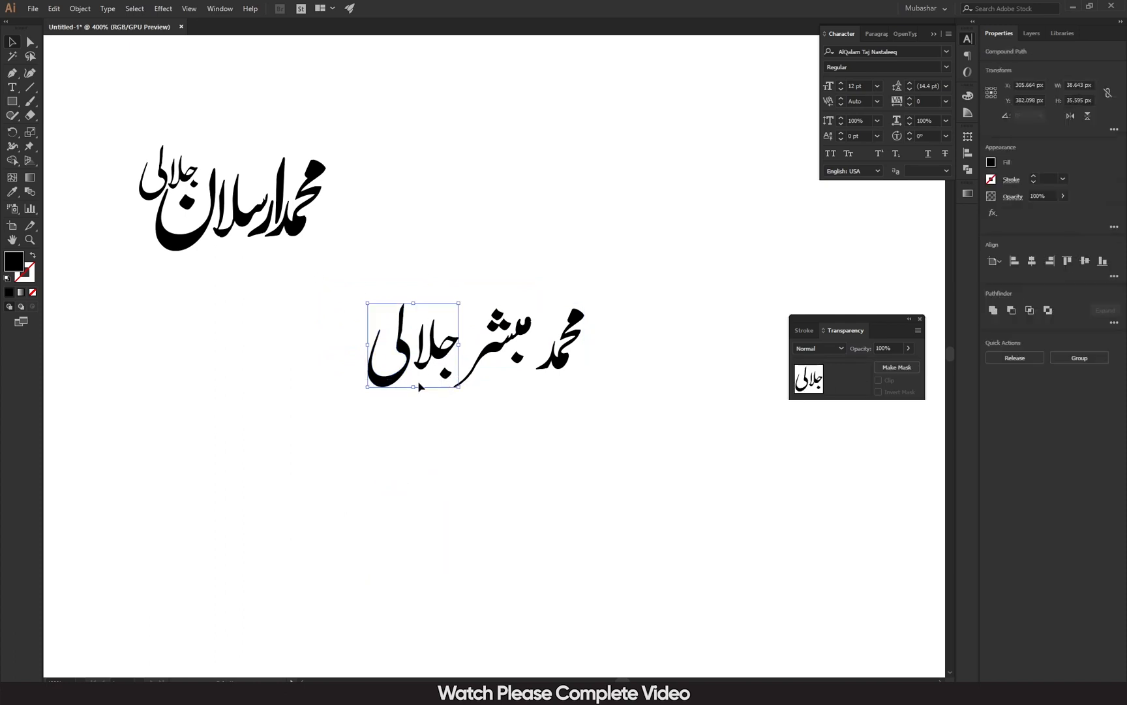
{"action": "key", "text": "Delete"}
Shrink the first word under the middle word's tail, release the middle word, and reposition its dot.
{"action": "left_click_drag", "start_coordinate": [562, 358], "coordinate": [529, 385]}
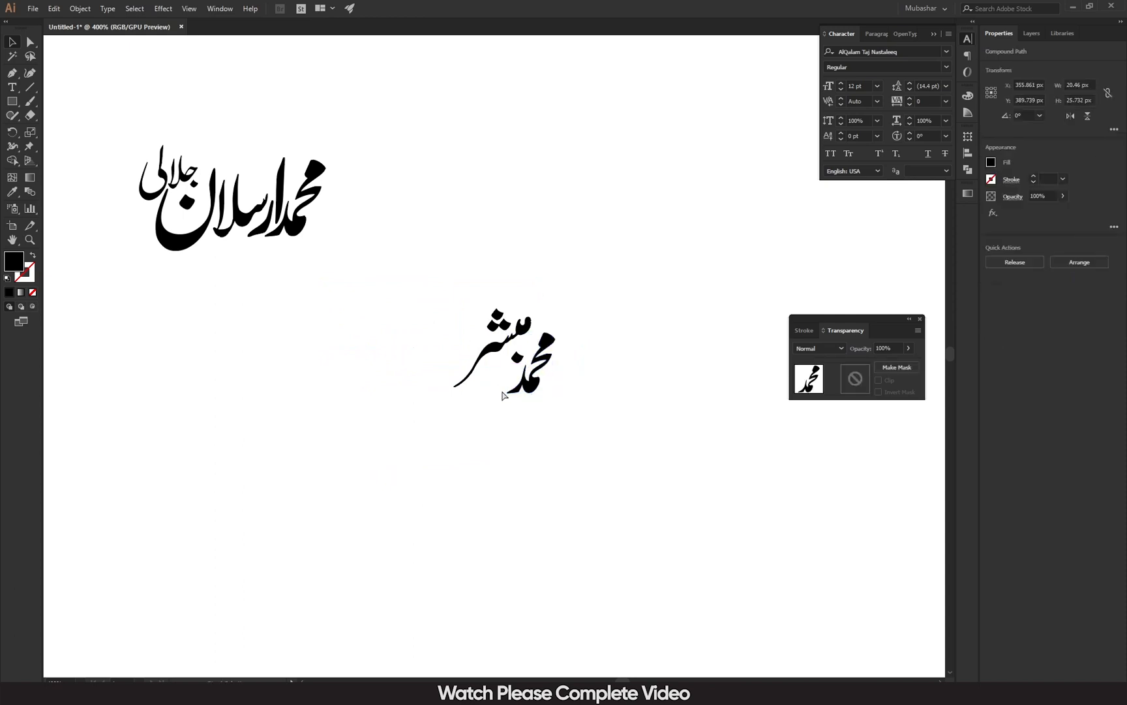
{"action": "key", "text": "ctrl+equal"}
{"action": "key", "text": "ctrl+equal"}
{"action": "key", "text": "ctrl+equal"}
{"action": "left_click_drag", "start_coordinate": [562, 265], "coordinate": [527, 312]}
{"action": "left_click", "coordinate": [402, 369]}
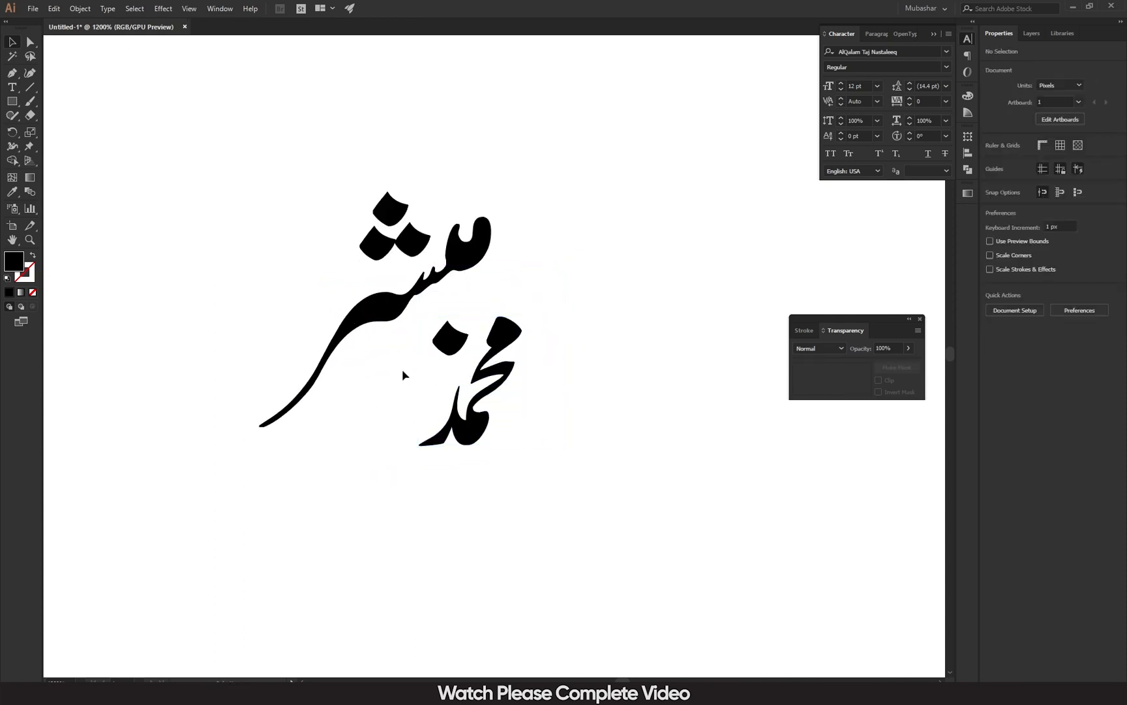
{"action": "left_click", "coordinate": [439, 341]}
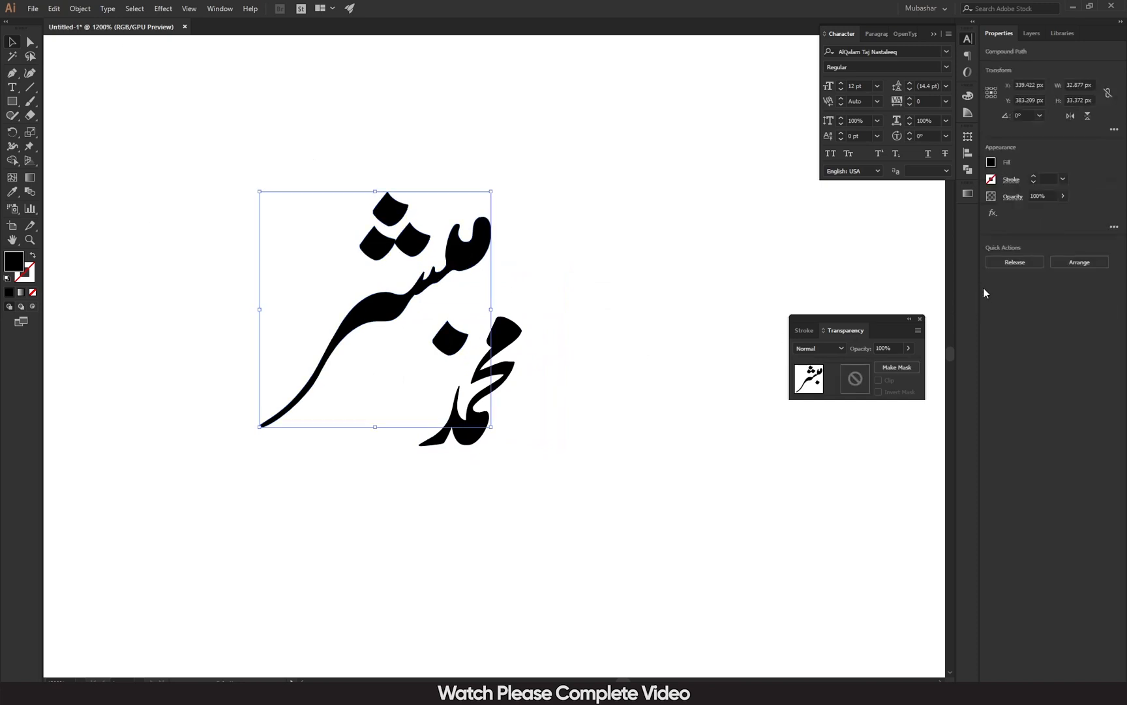
{"action": "left_click", "coordinate": [1005, 264]}
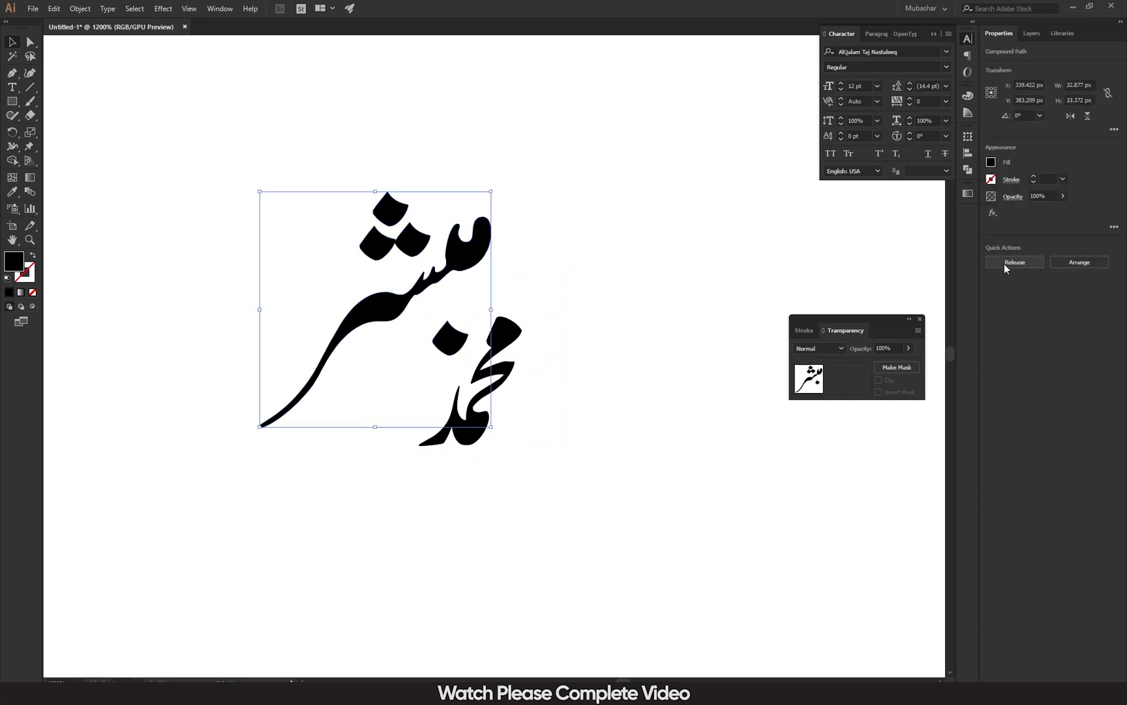
{"action": "left_click", "coordinate": [446, 351]}
{"action": "left_click_drag", "start_coordinate": [445, 350], "coordinate": [459, 324]}
{"action": "left_click", "coordinate": [499, 344]}
{"action": "left_click_drag", "start_coordinate": [467, 434], "coordinate": [458, 433]}
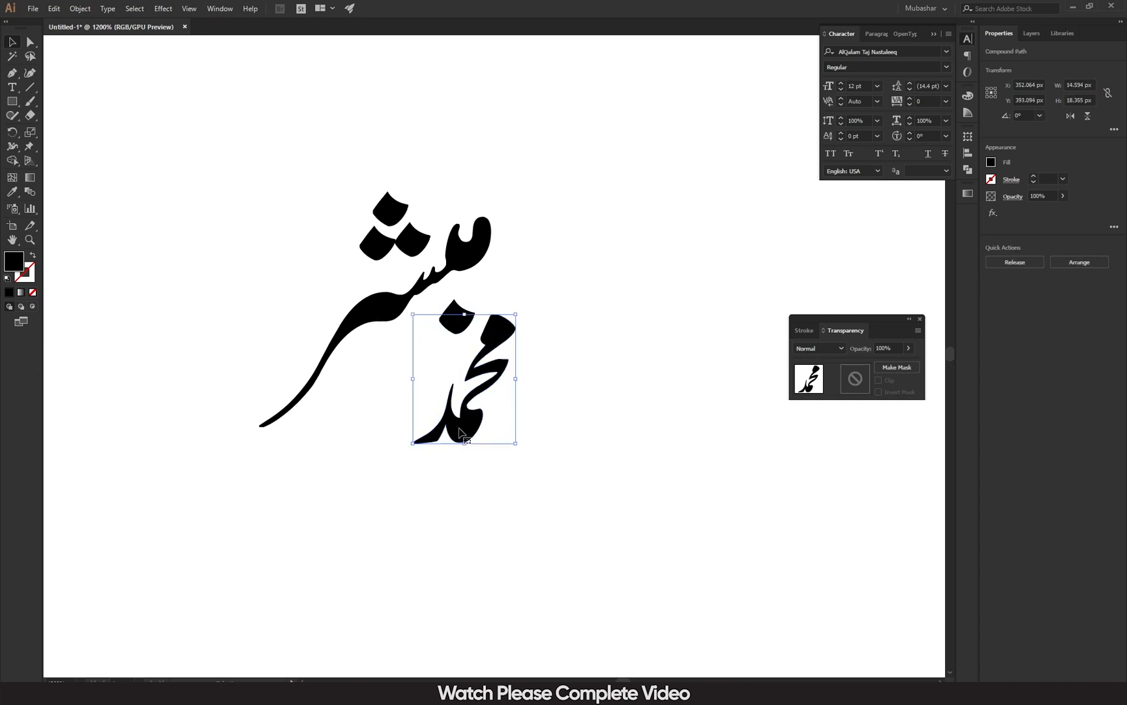
{"action": "key", "text": "Left"}
{"action": "key", "text": "Right"}
Pan and zoom out to view both name compositions together.
{"action": "left_click_drag", "start_coordinate": [194, 319], "coordinate": [865, 591]}
{"action": "left_click_drag", "start_coordinate": [432, 435], "coordinate": [761, 586]}
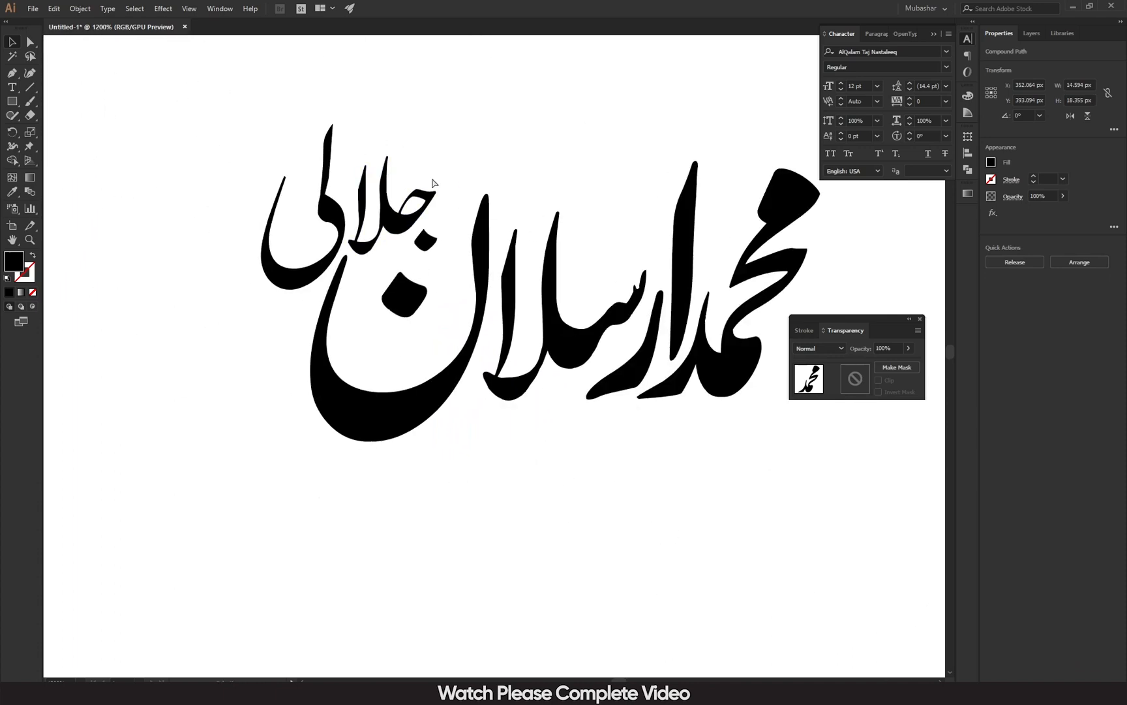
{"action": "key", "text": "ctrl+minus"}
{"action": "key", "text": "ctrl+minus"}
{"action": "left_click_drag", "start_coordinate": [294, 200], "coordinate": [480, 333]}
{"action": "mouse_move", "coordinate": [182, 136]}
{"action": "left_mouse_down"}
{"action": "mouse_move", "coordinate": [146, 190]}
{"action": "mouse_move", "coordinate": [187, 175]}
{"action": "mouse_move", "coordinate": [113, 219]}
{"action": "mouse_move", "coordinate": [147, 206]}
{"action": "mouse_move", "coordinate": [535, 366]}
{"action": "mouse_move", "coordinate": [574, 448]}
{"action": "mouse_move", "coordinate": [357, 549]}
{"action": "left_mouse_up"}
{"action": "left_click", "coordinate": [725, 495]}
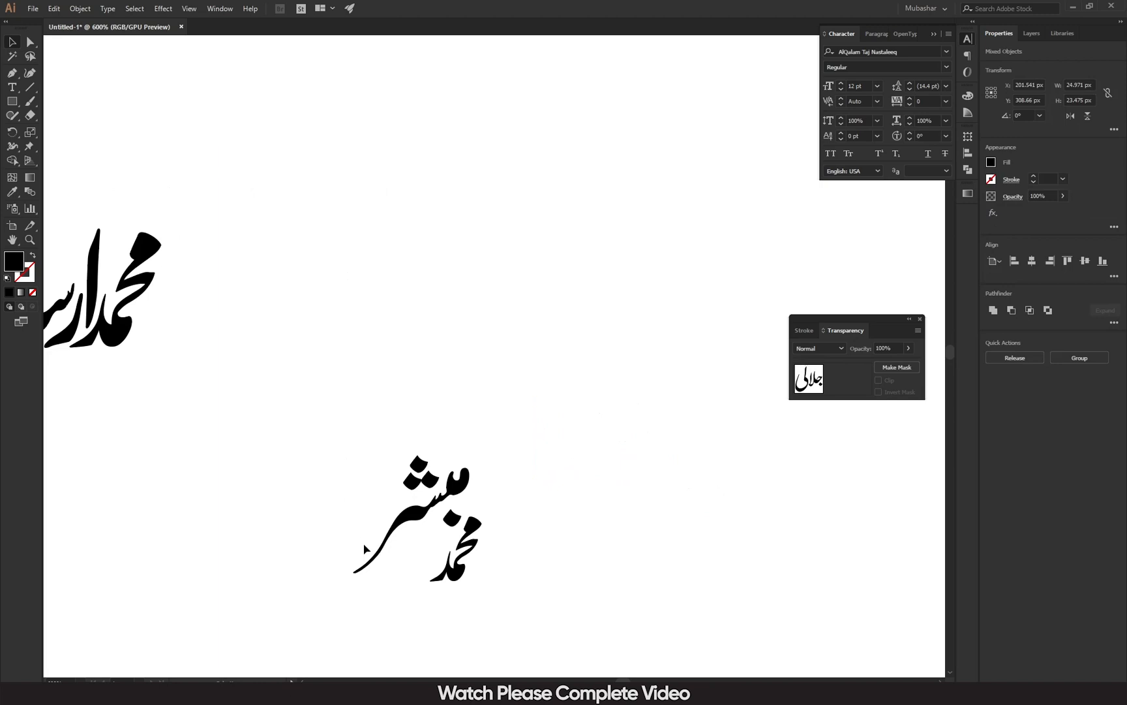
Scale محمد up proportionally and nudge it slightly left.
{"action": "left_click", "coordinate": [471, 527]}
{"action": "left_click_drag", "start_coordinate": [484, 516], "coordinate": [517, 512]}
{"action": "key", "text": "Left"}
{"action": "key", "text": "Left"}
{"action": "left_click_drag", "start_coordinate": [277, 504], "coordinate": [539, 532]}
{"action": "left_click_drag", "start_coordinate": [234, 230], "coordinate": [569, 579]}
{"action": "left_click_drag", "start_coordinate": [484, 431], "coordinate": [814, 639]}
{"action": "left_click", "coordinate": [501, 449]}
{"action": "left_click_drag", "start_coordinate": [501, 391], "coordinate": [653, 433]}
{"action": "left_click_drag", "start_coordinate": [497, 338], "coordinate": [772, 547]}
{"action": "left_click_drag", "start_coordinate": [641, 417], "coordinate": [593, 268]}
{"action": "left_click_drag", "start_coordinate": [545, 305], "coordinate": [771, 547]}
{"action": "left_click_drag", "start_coordinate": [724, 515], "coordinate": [616, 202]}
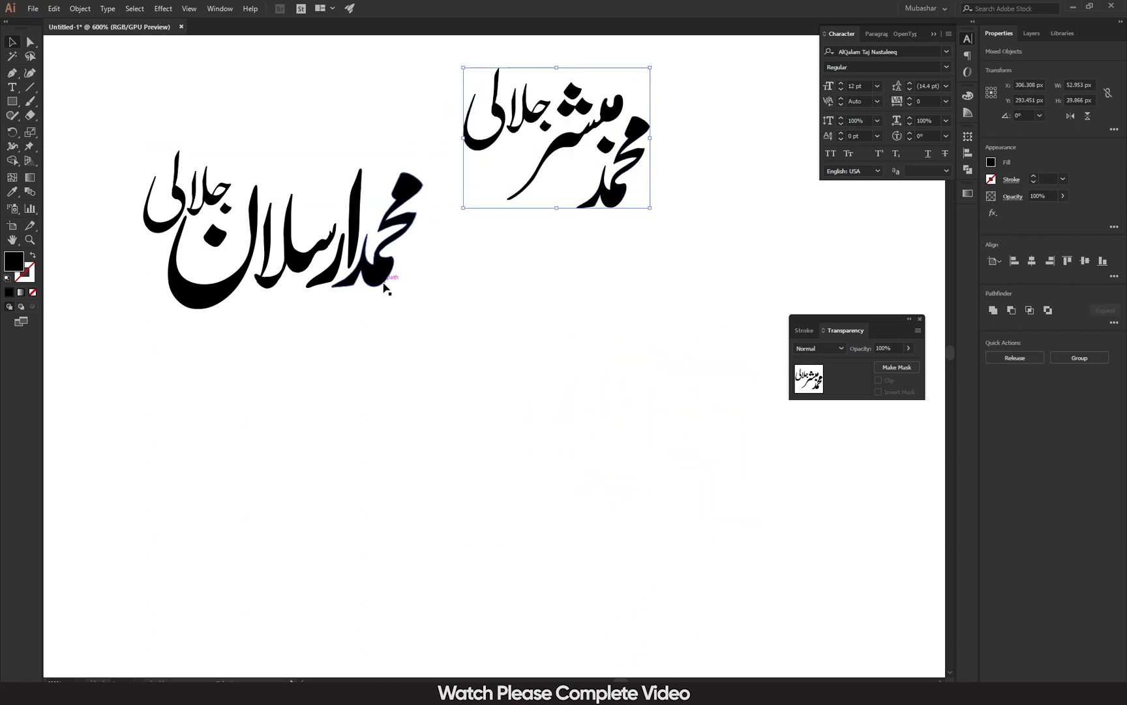
{"action": "left_click", "coordinate": [562, 290]}
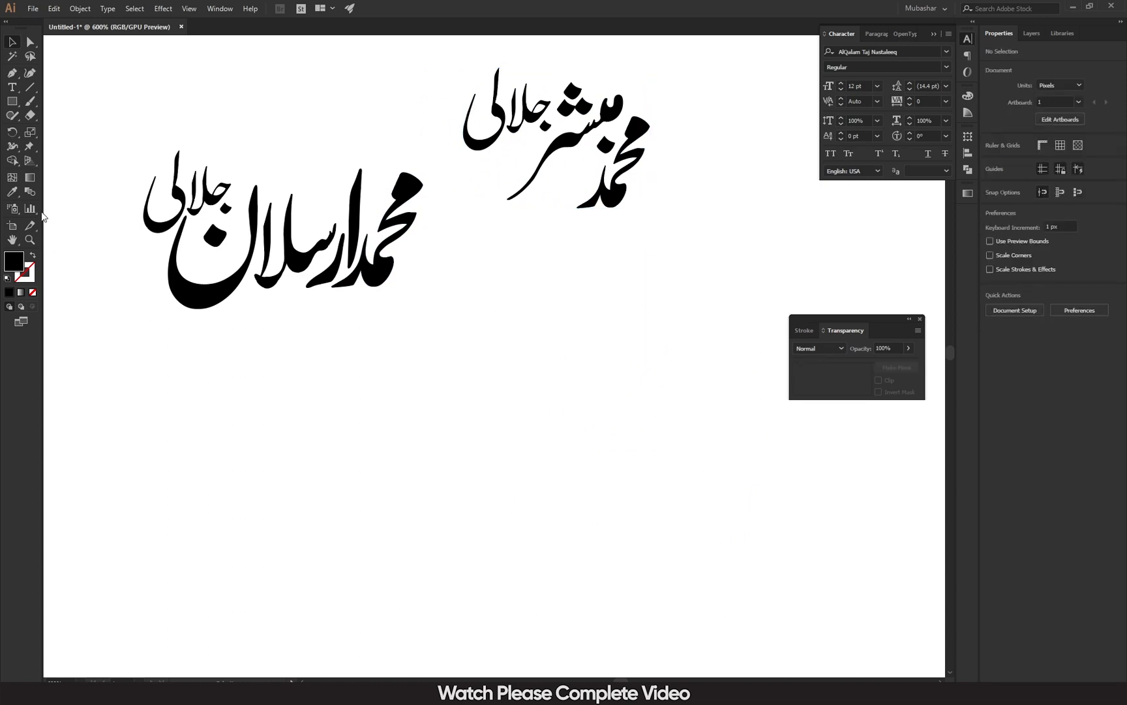
{"action": "left_click", "coordinate": [11, 88]}
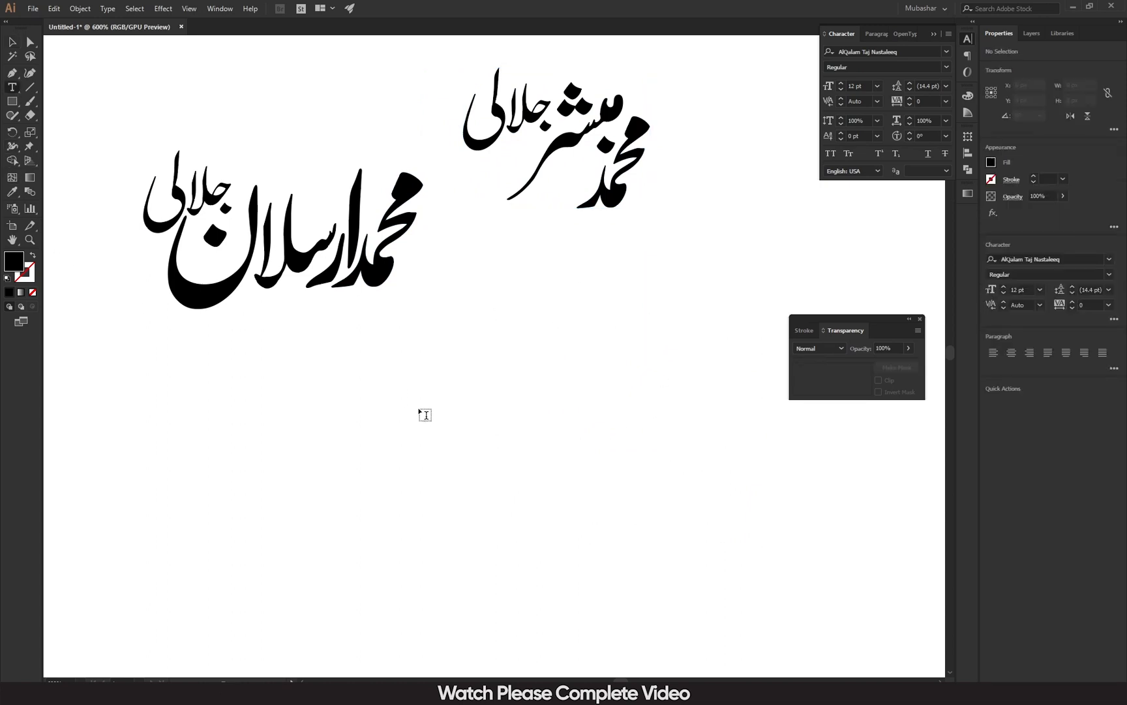
{"action": "left_click", "coordinate": [523, 465]}
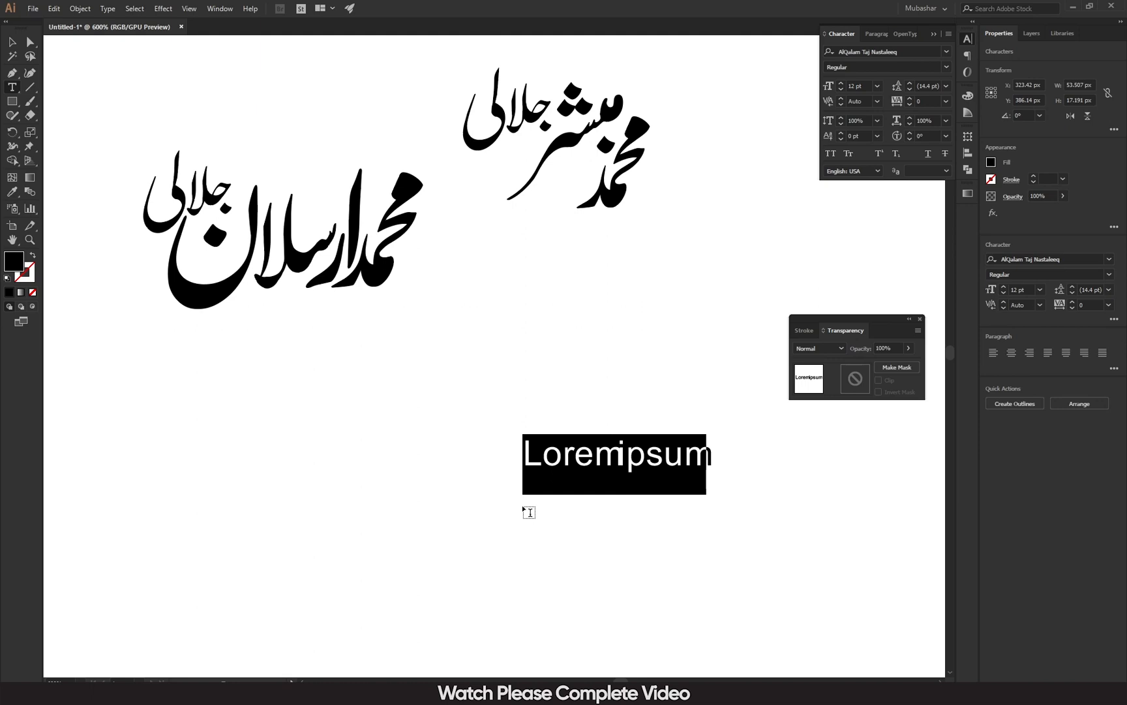
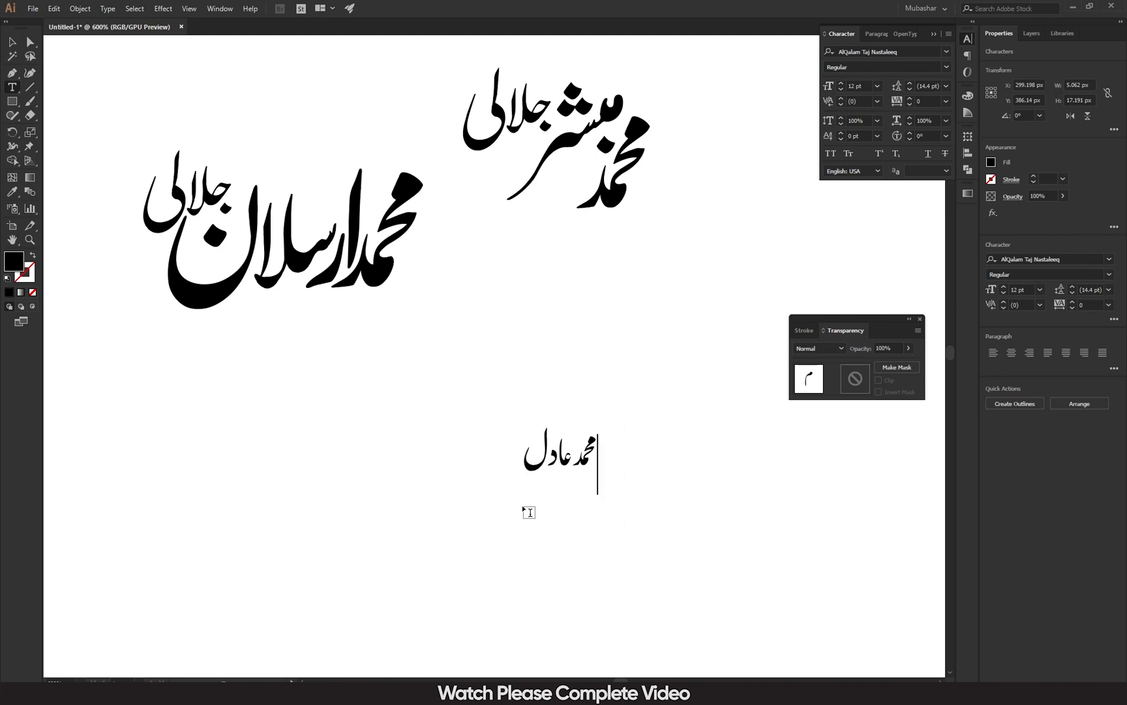
{"action": "left_click", "coordinate": [11, 42]}
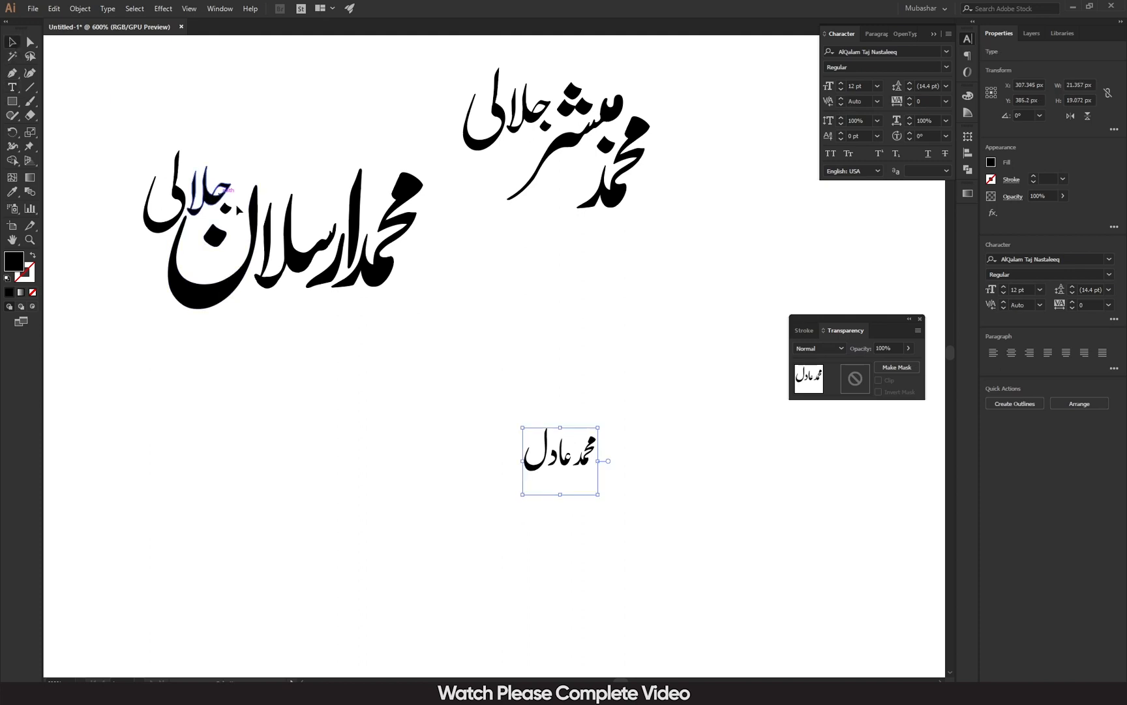
{"action": "left_click_drag", "start_coordinate": [596, 496], "coordinate": [739, 620]}
{"action": "left_click_drag", "start_coordinate": [644, 507], "coordinate": [484, 467]}
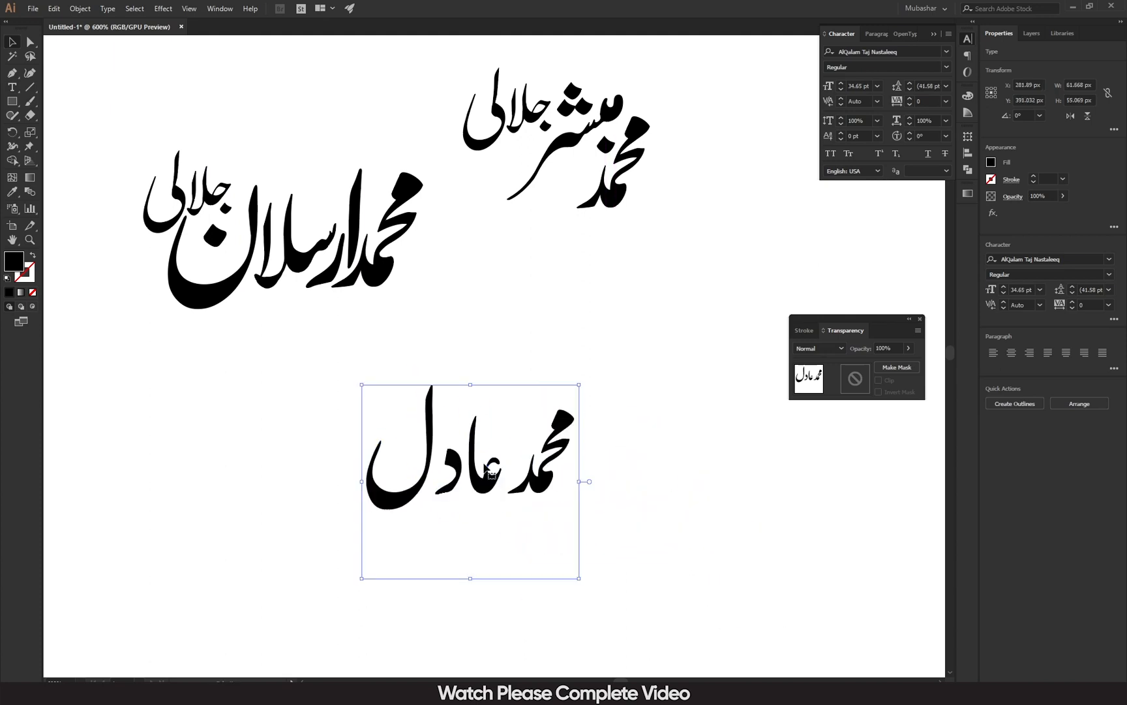
{"action": "left_click", "coordinate": [946, 51]}
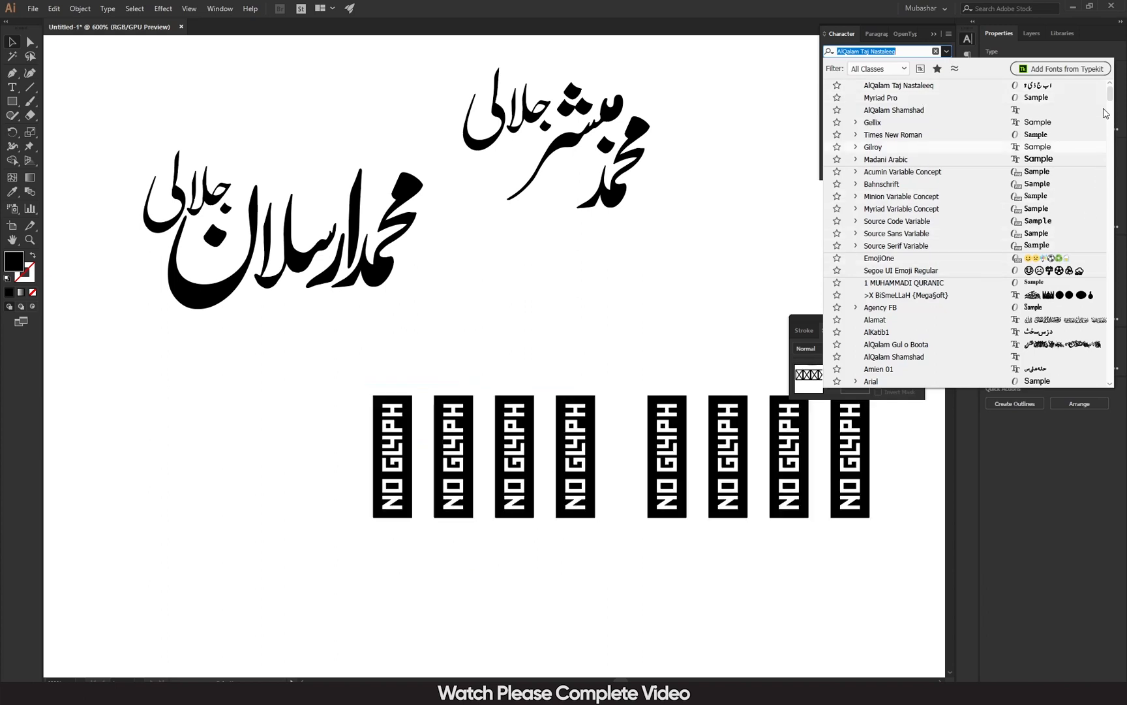
{"action": "left_click_drag", "start_coordinate": [1109, 93], "coordinate": [1109, 243]}
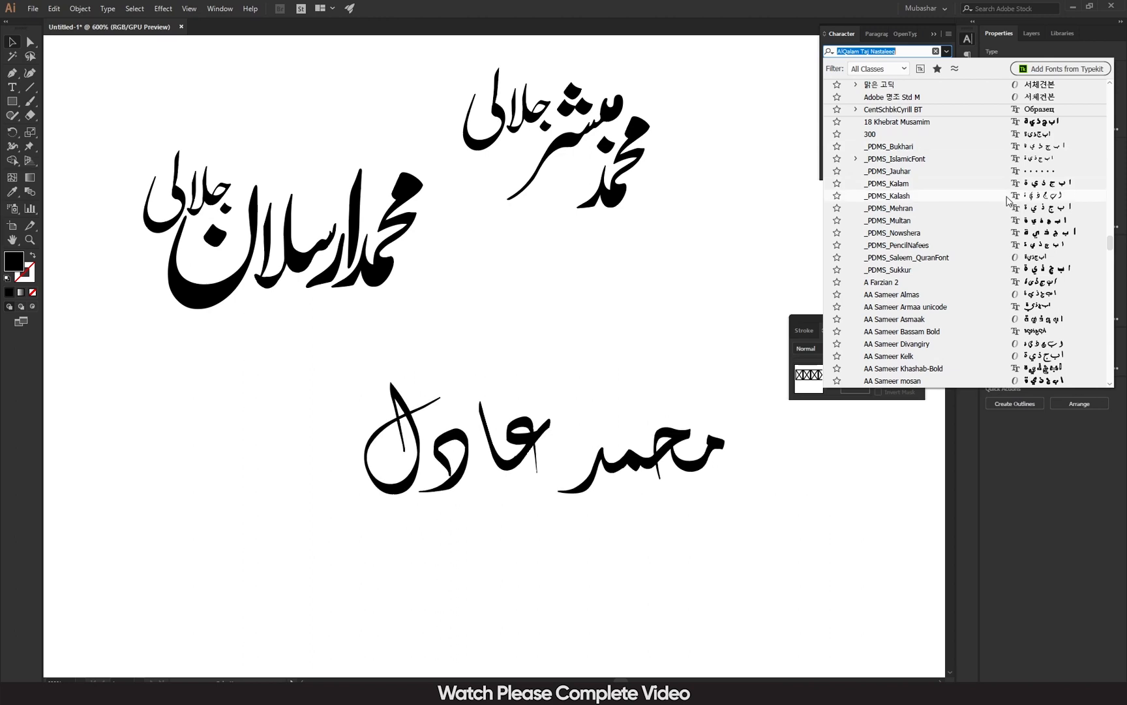
{"action": "scroll", "coordinate": [998, 229], "scroll_direction": "down", "scroll_amount": 1}
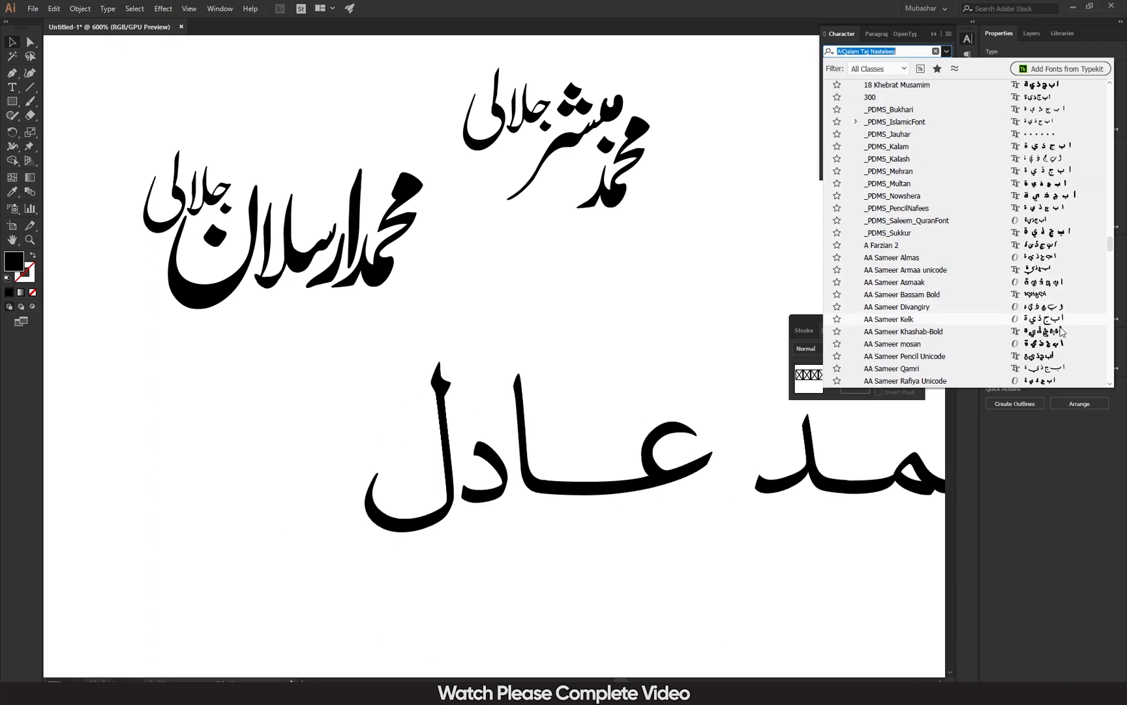
{"action": "scroll", "coordinate": [1042, 287], "scroll_direction": "down", "scroll_amount": 5}
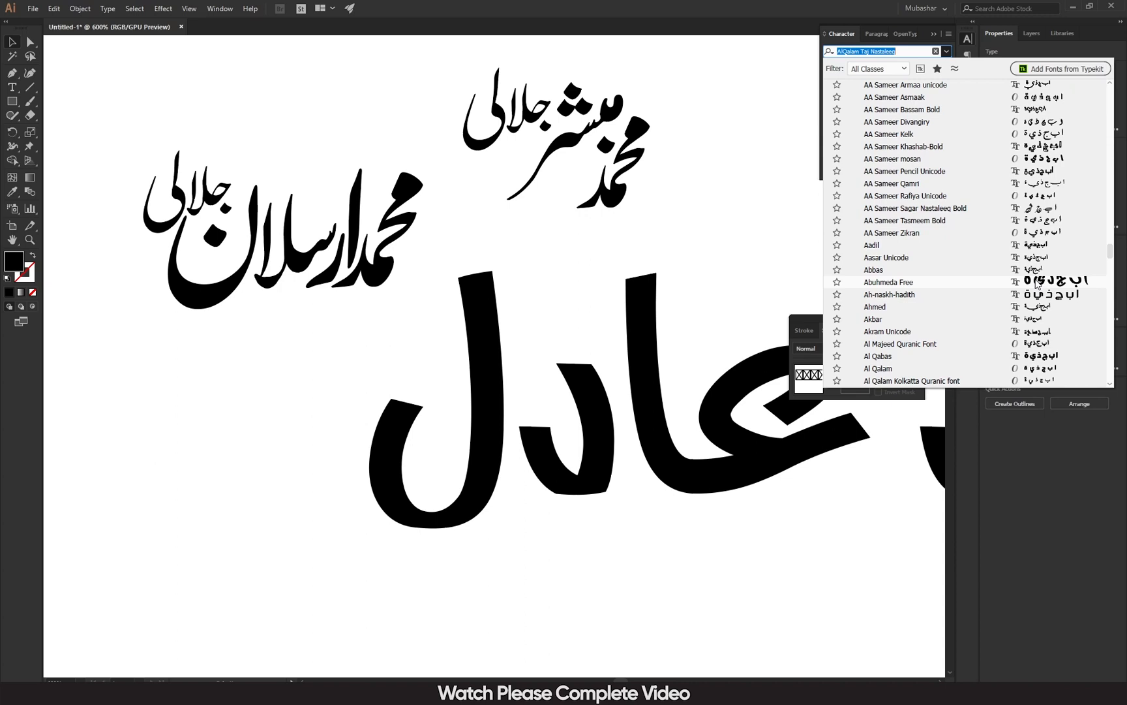
{"action": "left_click", "coordinate": [1033, 300]}
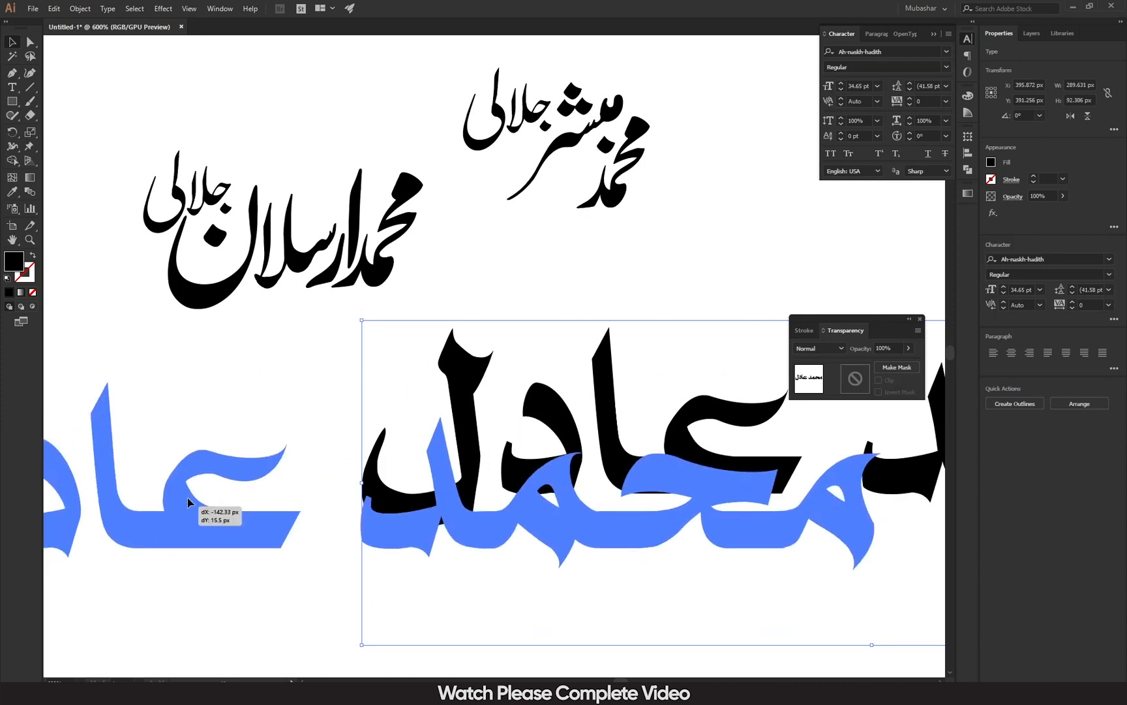
Scale the name down to about 18.6 pt and centre it below the other names.
{"action": "left_click_drag", "start_coordinate": [699, 460], "coordinate": [75, 408]}
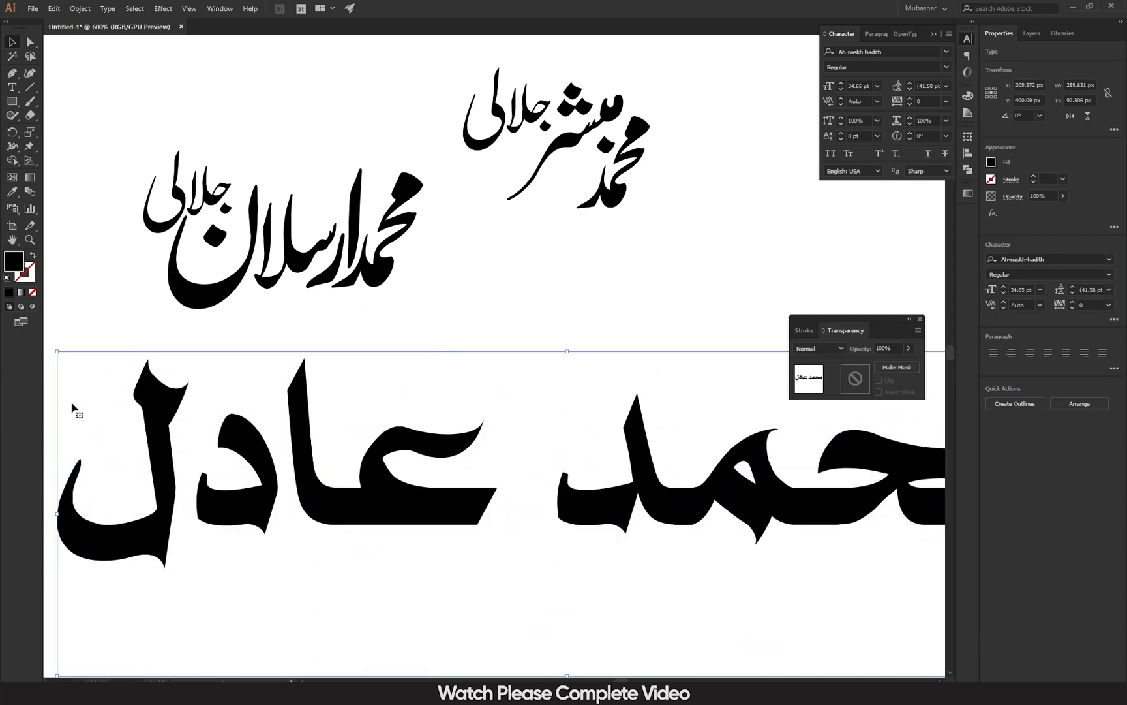
{"action": "left_click_drag", "start_coordinate": [93, 354], "coordinate": [561, 503]}
{"action": "left_click_drag", "start_coordinate": [713, 590], "coordinate": [358, 484]}
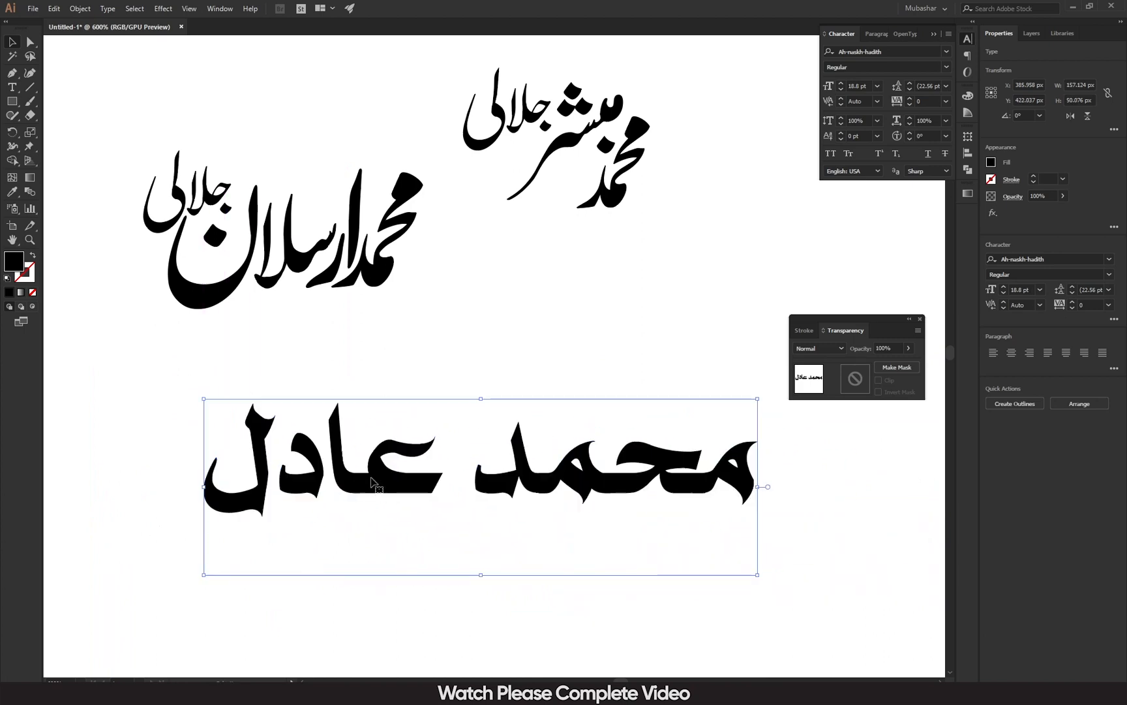
{"action": "left_click_drag", "start_coordinate": [509, 488], "coordinate": [488, 463]}
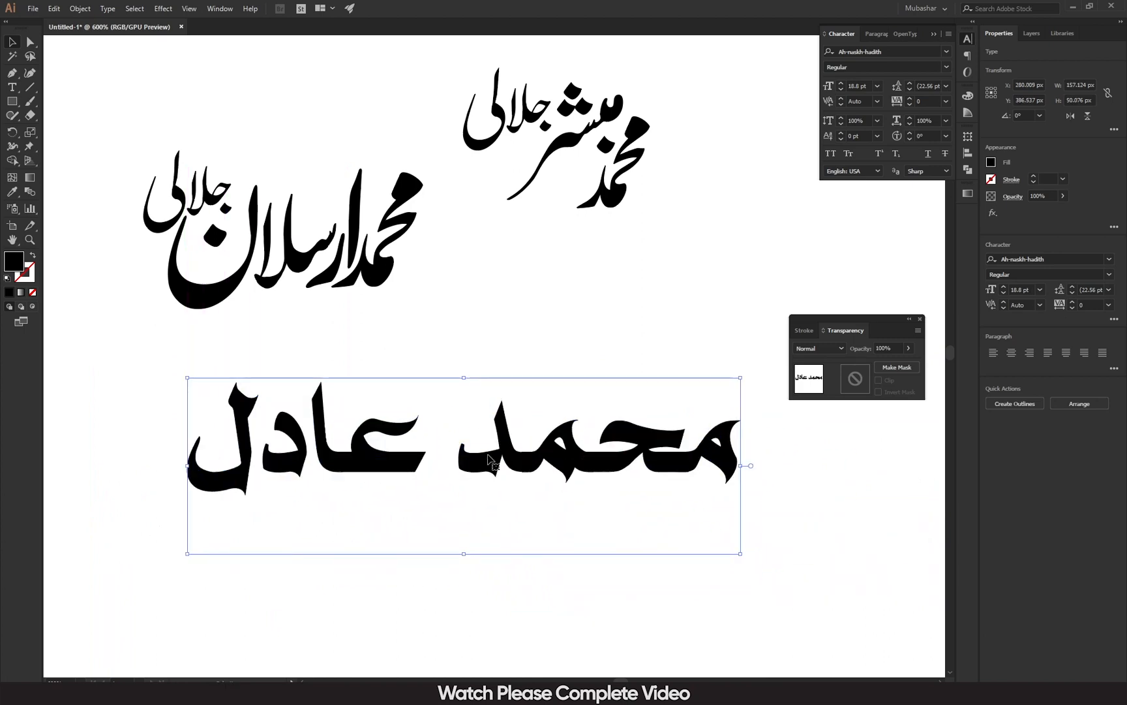
{"action": "right_click", "coordinate": [488, 459]}
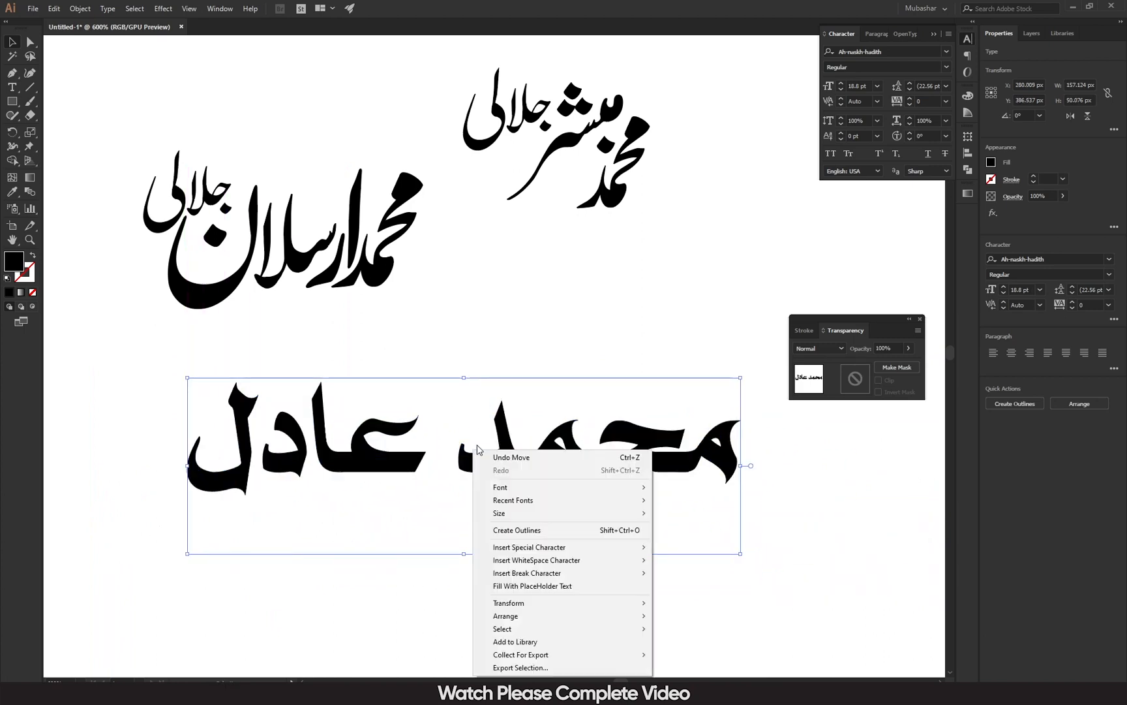
{"action": "left_click", "coordinate": [540, 531]}
{"action": "left_click_drag", "start_coordinate": [449, 356], "coordinate": [732, 486]}
{"action": "left_click", "coordinate": [640, 607]}
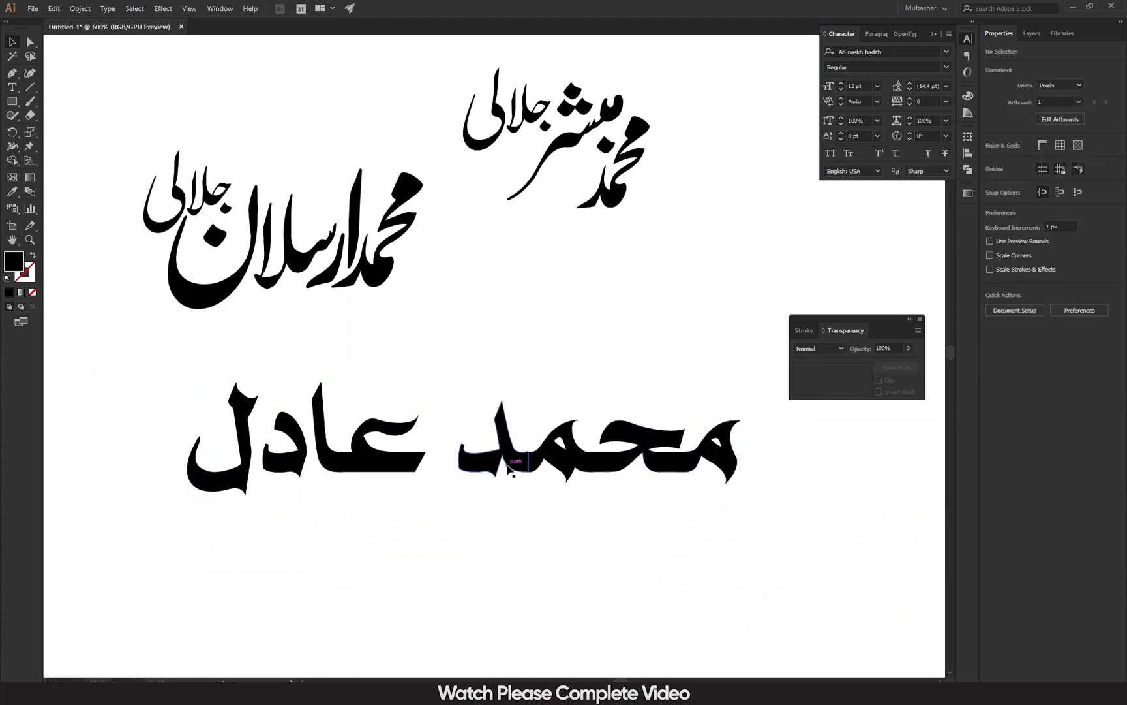
Ungroup the outlined name into separate letters, then undo a trial move of د.
{"action": "left_click", "coordinate": [508, 469]}
{"action": "right_click", "coordinate": [570, 459]}
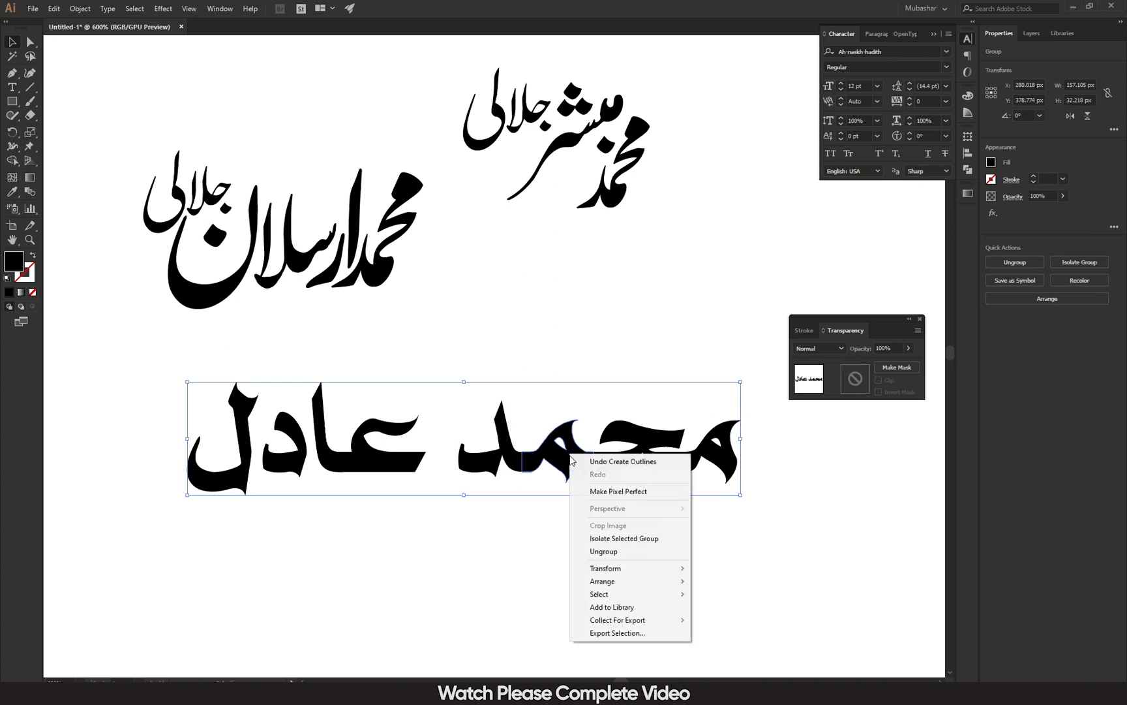
{"action": "left_click", "coordinate": [604, 552]}
{"action": "left_click", "coordinate": [601, 555]}
{"action": "left_click_drag", "start_coordinate": [512, 467], "coordinate": [487, 464]}
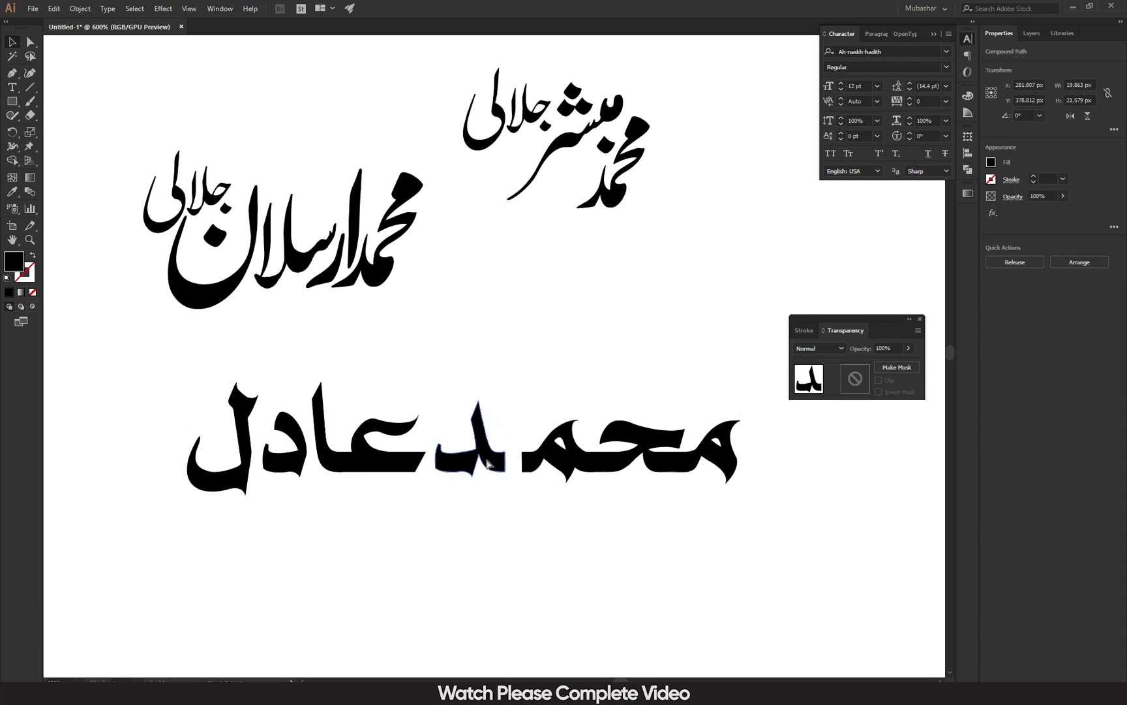
{"action": "key", "text": "ctrl+z"}
{"action": "left_click", "coordinate": [576, 367]}
{"action": "left_click_drag", "start_coordinate": [463, 361], "coordinate": [727, 522]}
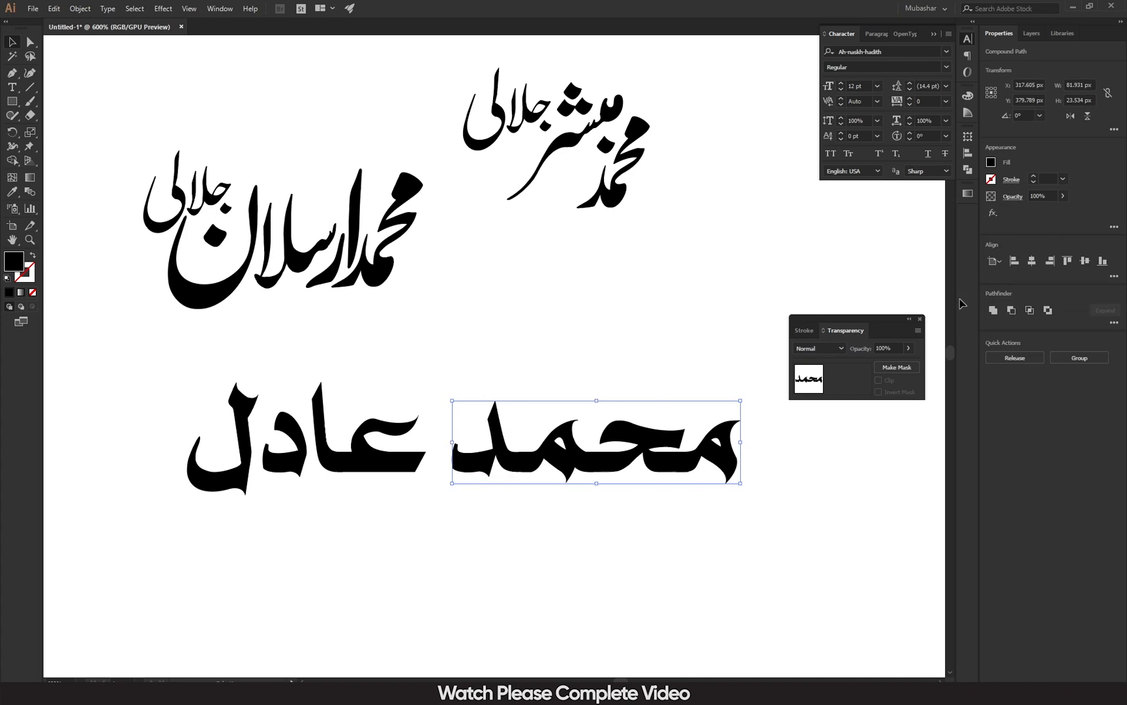
{"action": "left_click", "coordinate": [995, 312]}
{"action": "left_click", "coordinate": [618, 580]}
{"action": "left_click_drag", "start_coordinate": [570, 459], "coordinate": [513, 446]}
{"action": "left_click", "coordinate": [572, 557]}
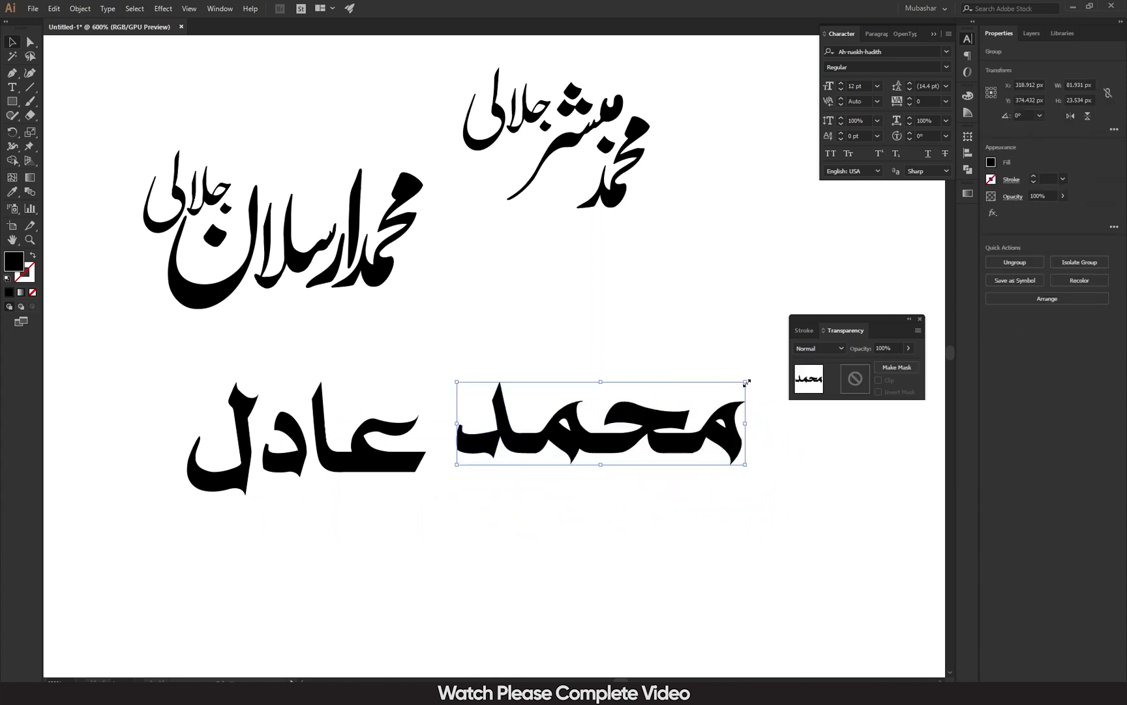
{"action": "left_click_drag", "start_coordinate": [746, 383], "coordinate": [394, 403]}
Shift the letters د and ل slightly right and nudge محمد left by one pixel.
{"action": "key", "text": "z"}
{"action": "left_click_drag", "start_coordinate": [259, 461], "coordinate": [444, 487]}
{"action": "left_click_drag", "start_coordinate": [243, 559], "coordinate": [329, 552]}
{"action": "left_click", "coordinate": [14, 41]}
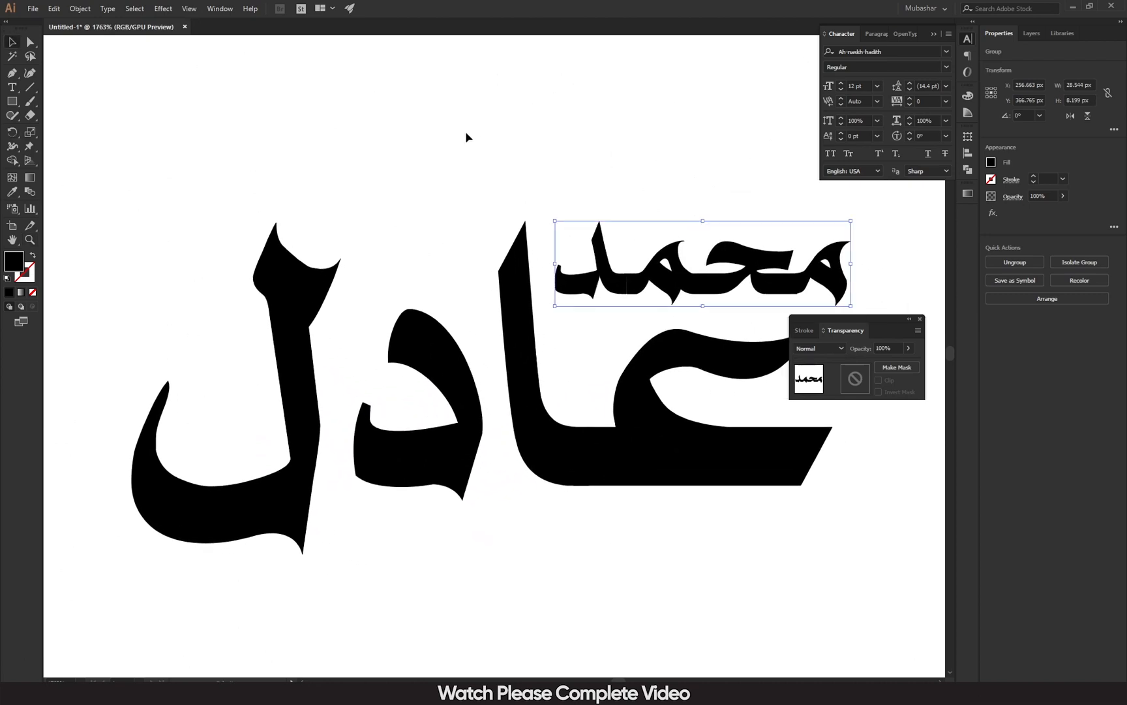
{"action": "left_click", "coordinate": [455, 147]}
{"action": "left_click_drag", "start_coordinate": [432, 370], "coordinate": [454, 370]}
{"action": "left_click_drag", "start_coordinate": [253, 500], "coordinate": [302, 499]}
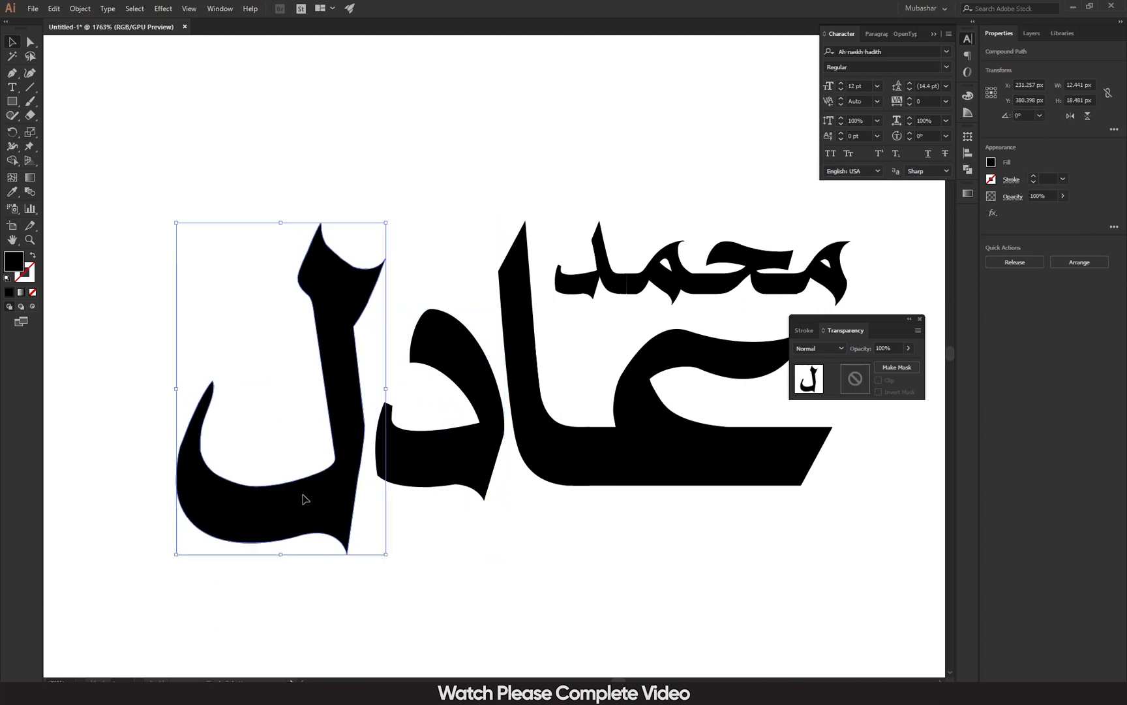
{"action": "left_click", "coordinate": [672, 288]}
{"action": "key", "text": "Left"}
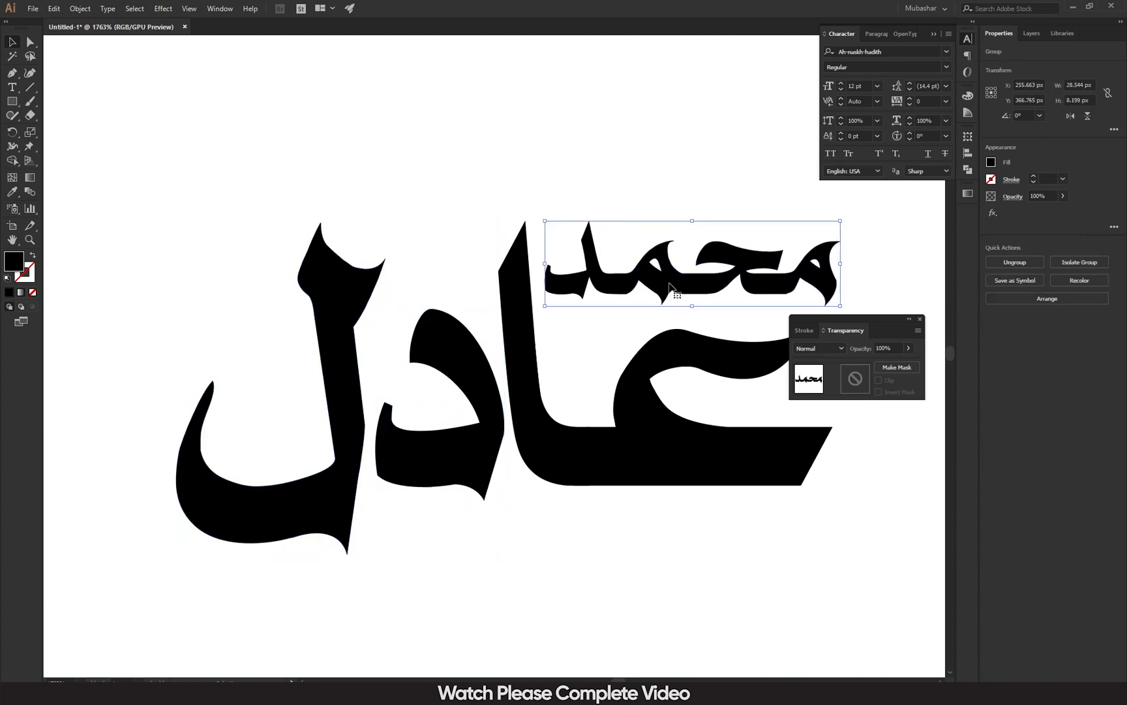
Fine-tune محمد's position, then move the whole third-name logo up.
{"action": "left_click_drag", "start_coordinate": [511, 114], "coordinate": [400, 108]}
{"action": "left_click_drag", "start_coordinate": [866, 318], "coordinate": [967, 225]}
{"action": "left_click", "coordinate": [781, 263]}
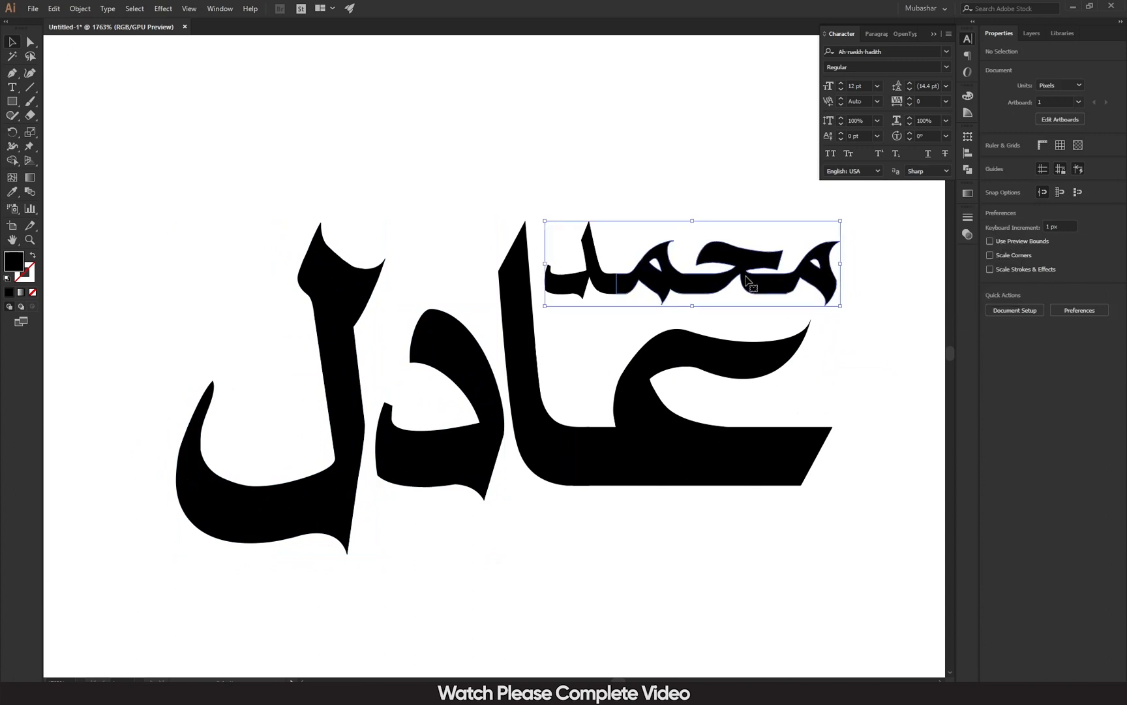
{"action": "left_click_drag", "start_coordinate": [706, 287], "coordinate": [695, 287]}
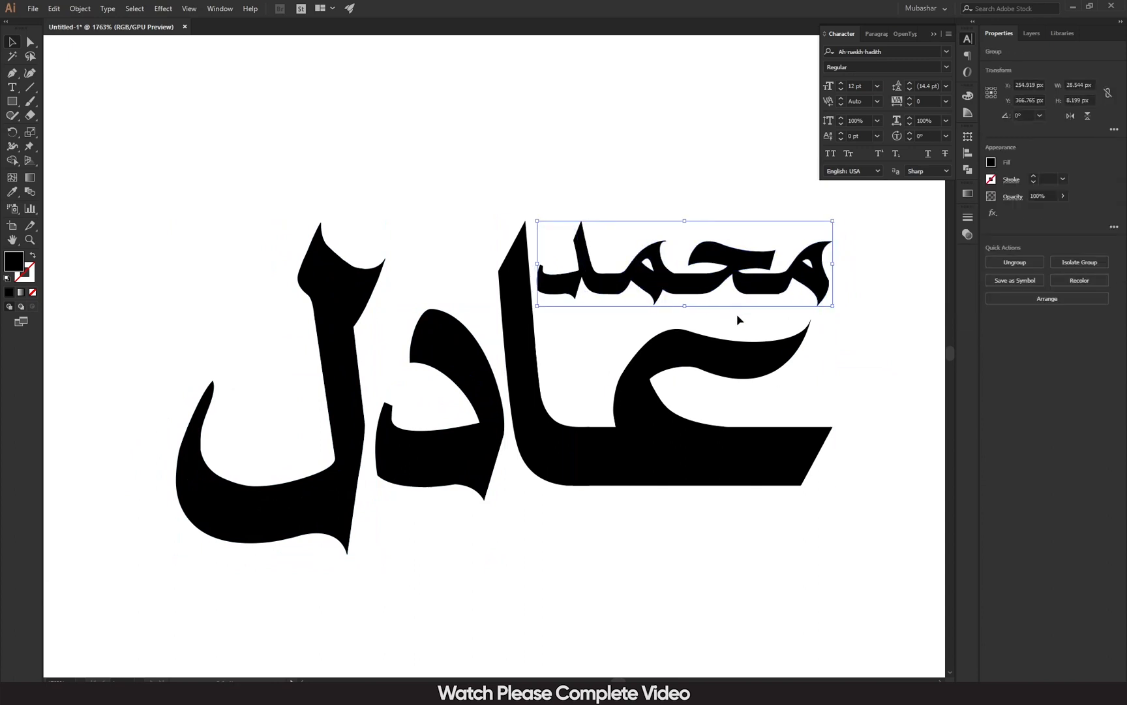
{"action": "left_click_drag", "start_coordinate": [872, 210], "coordinate": [173, 557]}
{"action": "left_click_drag", "start_coordinate": [258, 527], "coordinate": [253, 448]}
{"action": "key", "text": "ctrl+minus"}
{"action": "key", "text": "ctrl+minus"}
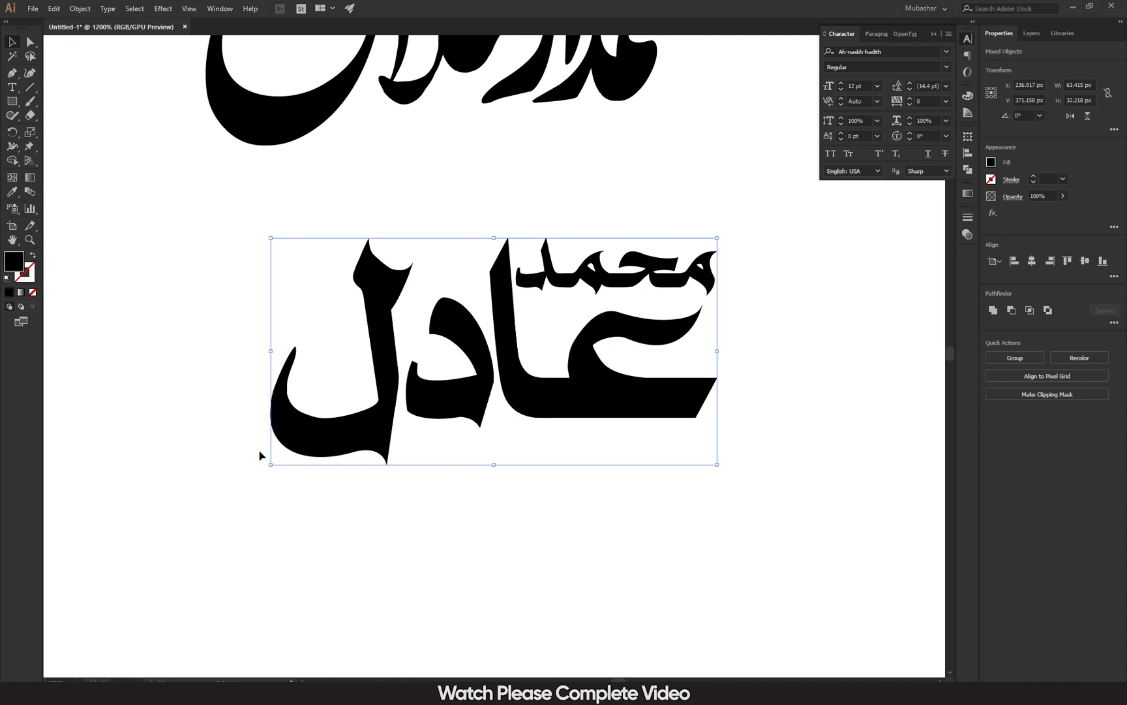
{"action": "left_click", "coordinate": [260, 455]}
{"action": "key", "text": "ctrl+minus"}
{"action": "key", "text": "ctrl+minus"}
{"action": "key", "text": "ctrl+minus"}
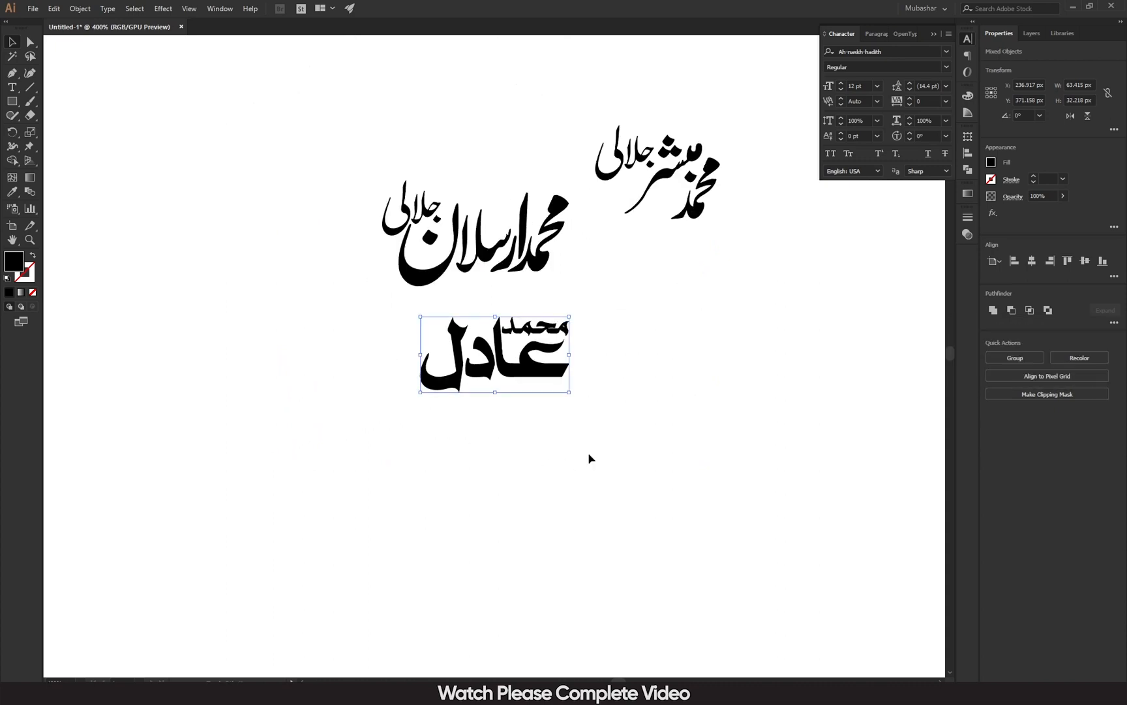
{"action": "left_click_drag", "start_coordinate": [693, 367], "coordinate": [671, 447]}
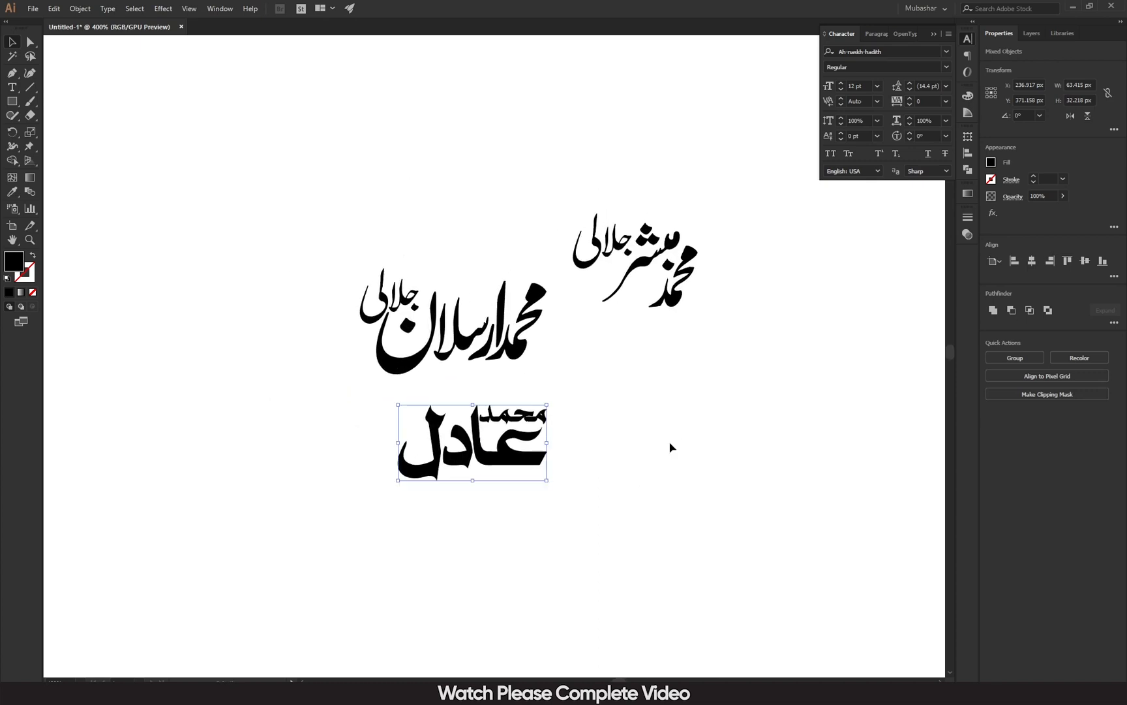